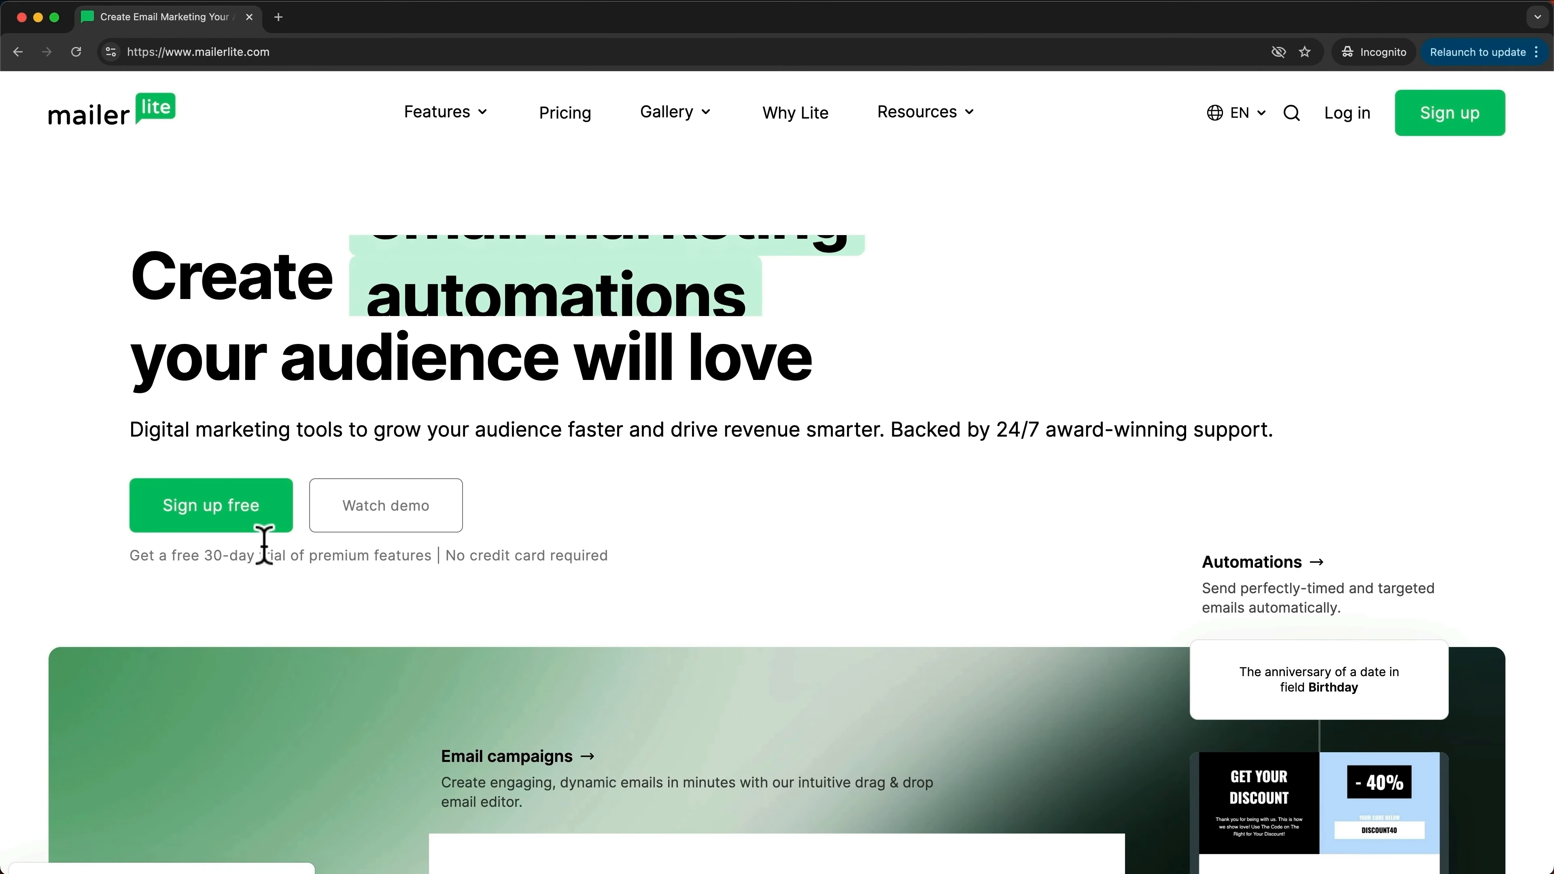
Sign up for a free MailerLite account and verify its email address from the verification message in Gmail
{"action": "left_click", "coordinate": [228, 538]}
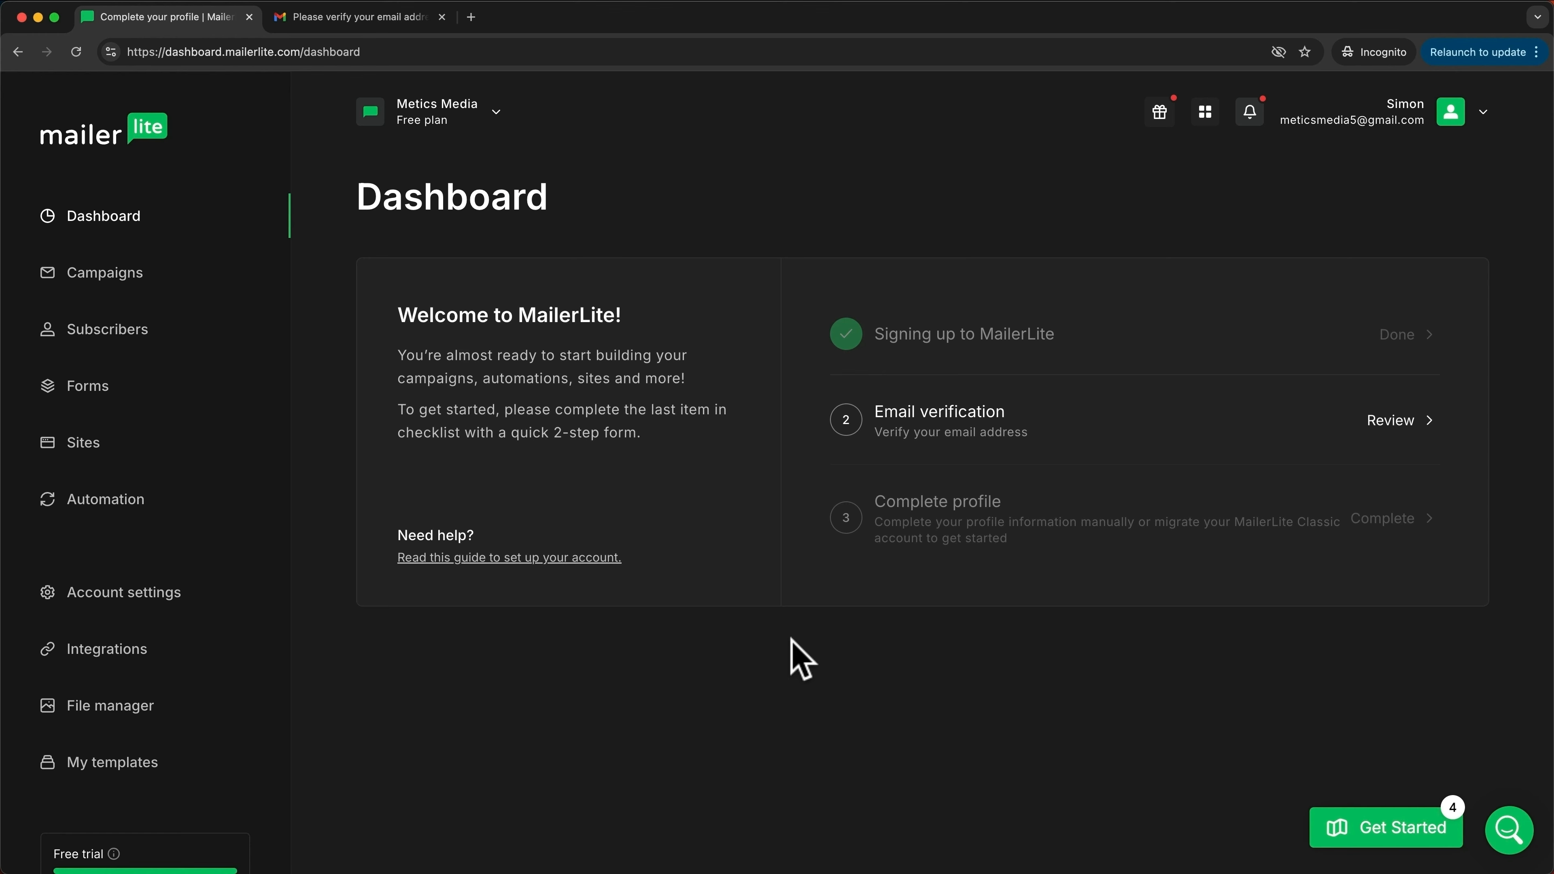
{"action": "left_click", "coordinate": [384, 25]}
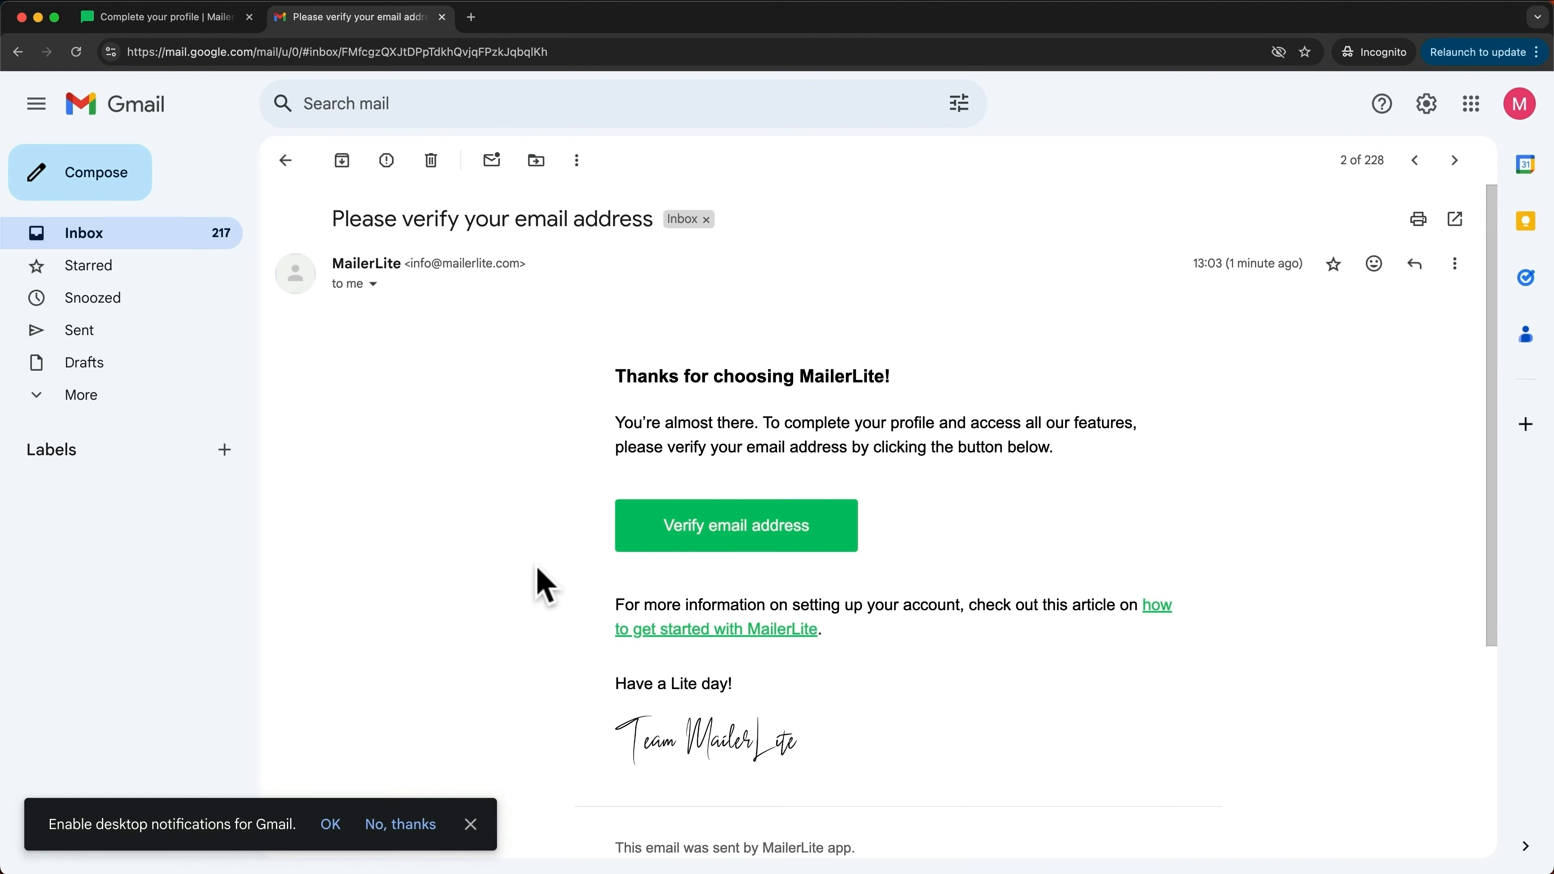
{"action": "left_click", "coordinate": [744, 558]}
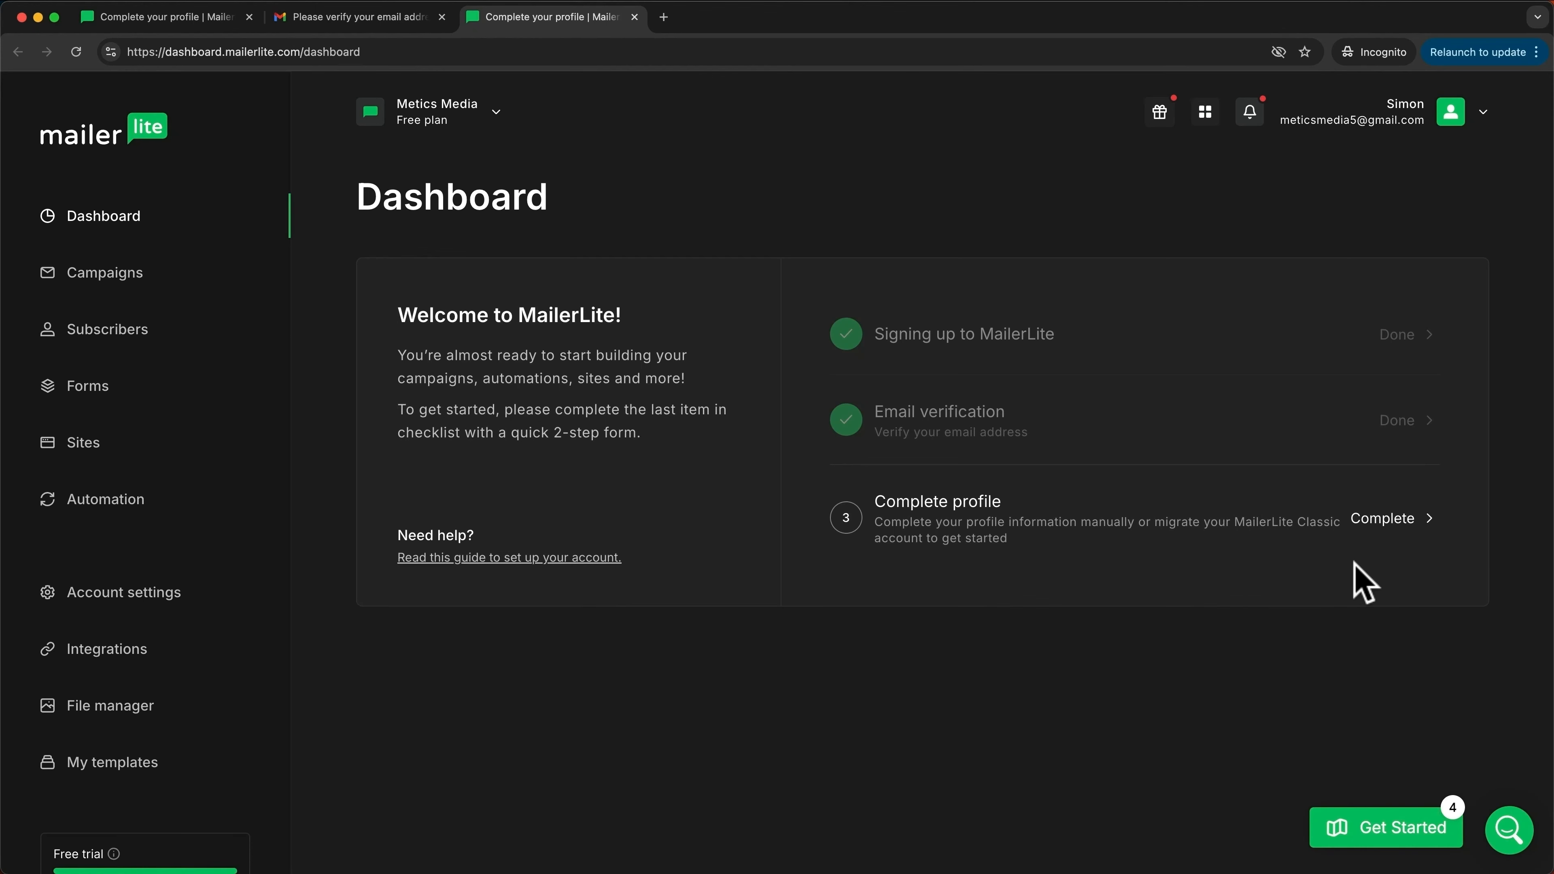
Complete the About you profile page by selecting Campaigns, Forms, Websites, Automations and Transactional emails as tools of interest, and proceed
{"action": "left_click", "coordinate": [1377, 522]}
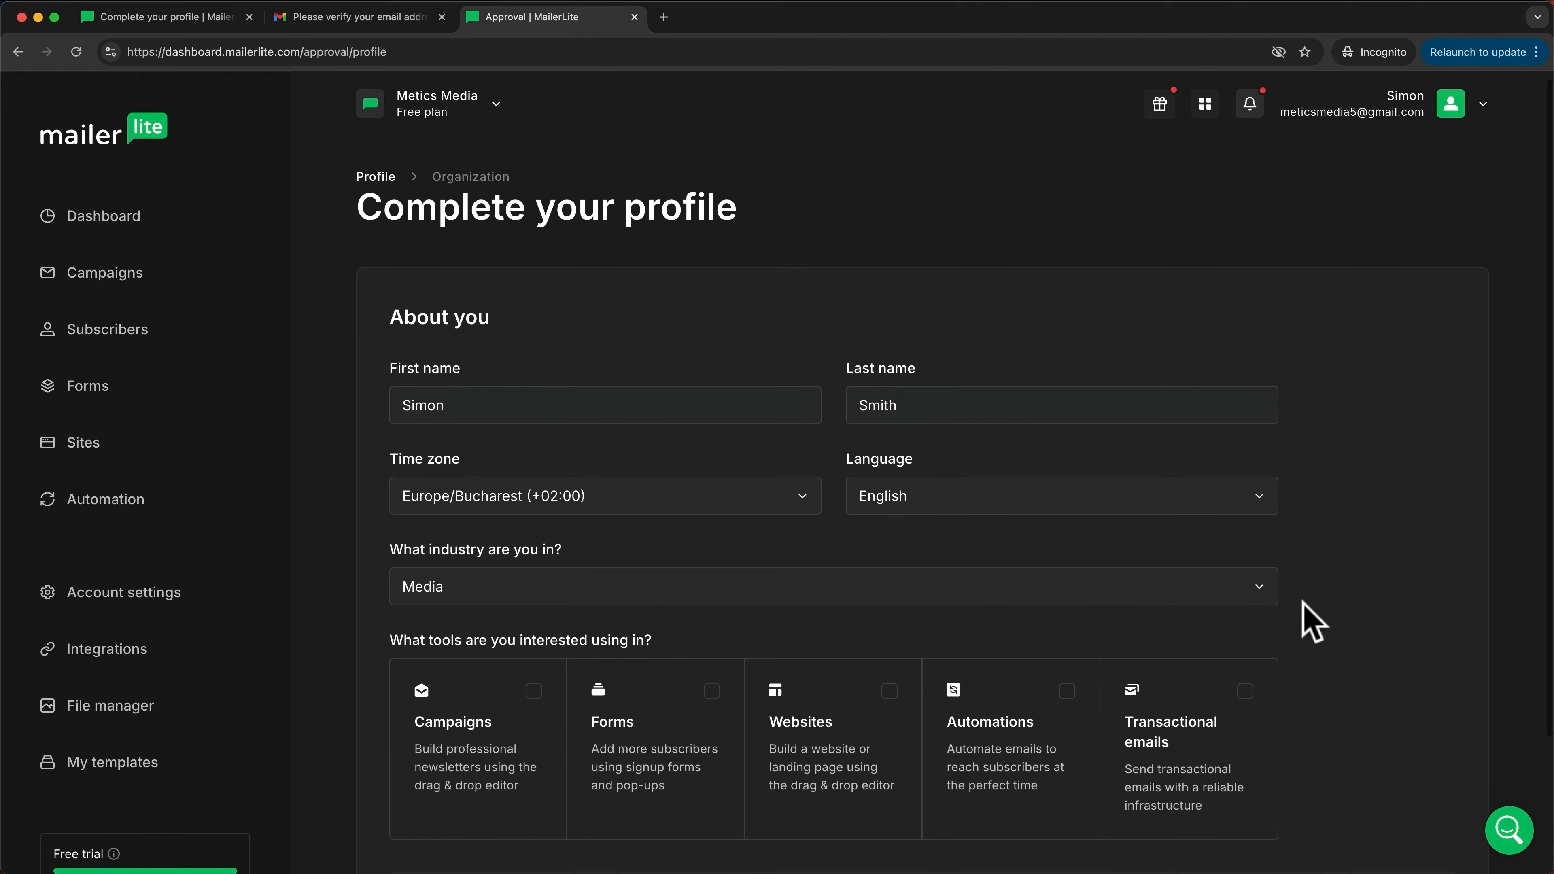
{"action": "scroll", "coordinate": [1309, 621], "scroll_direction": "down", "scroll_amount": 3}
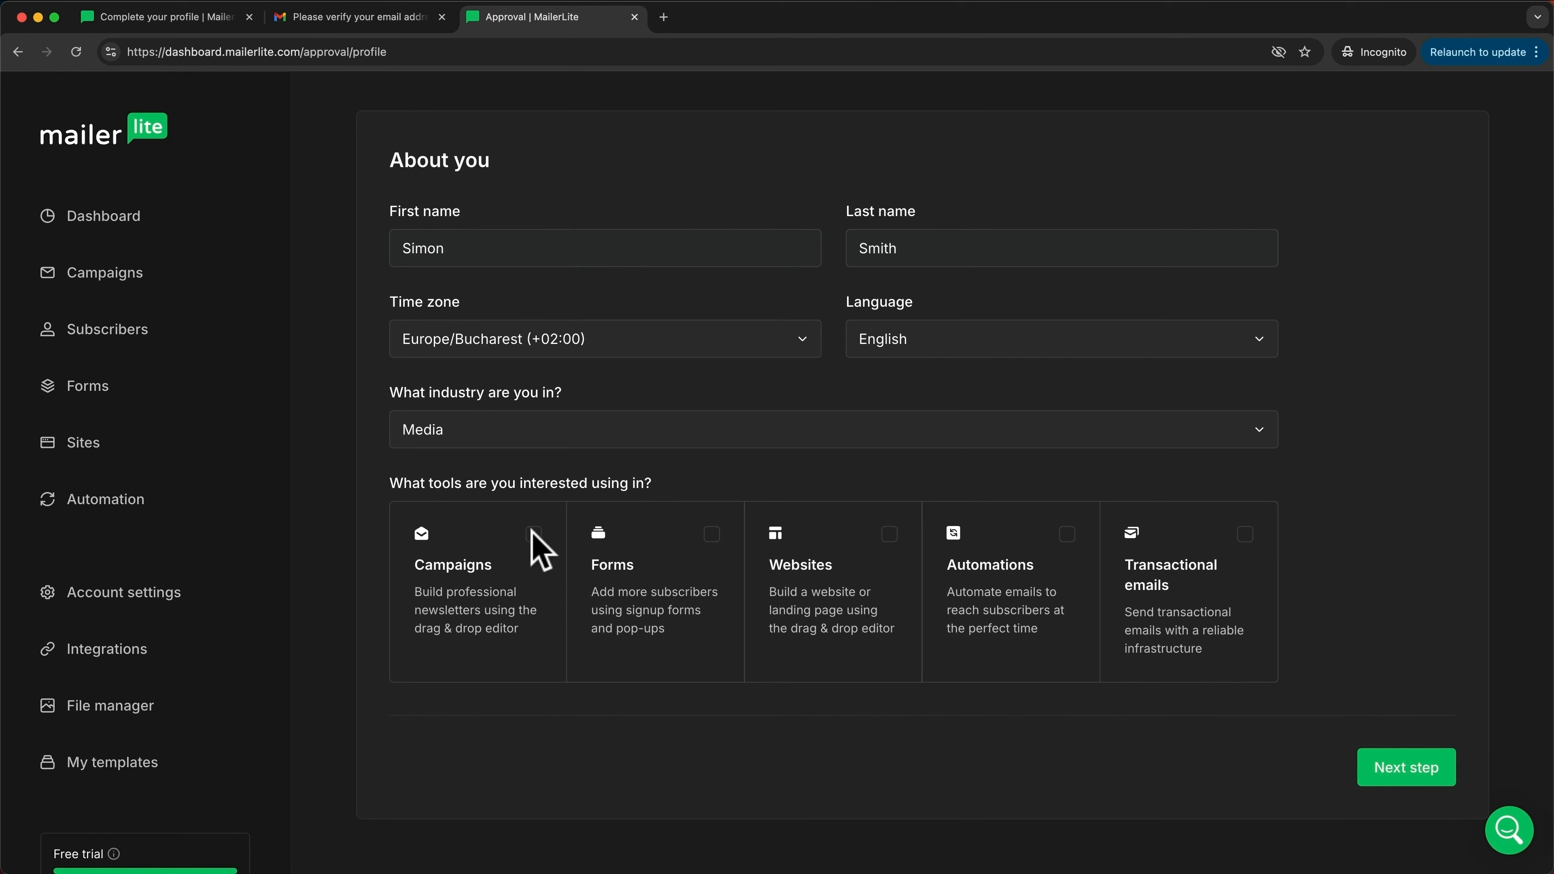
{"action": "left_click", "coordinate": [534, 538]}
{"action": "left_click", "coordinate": [710, 542]}
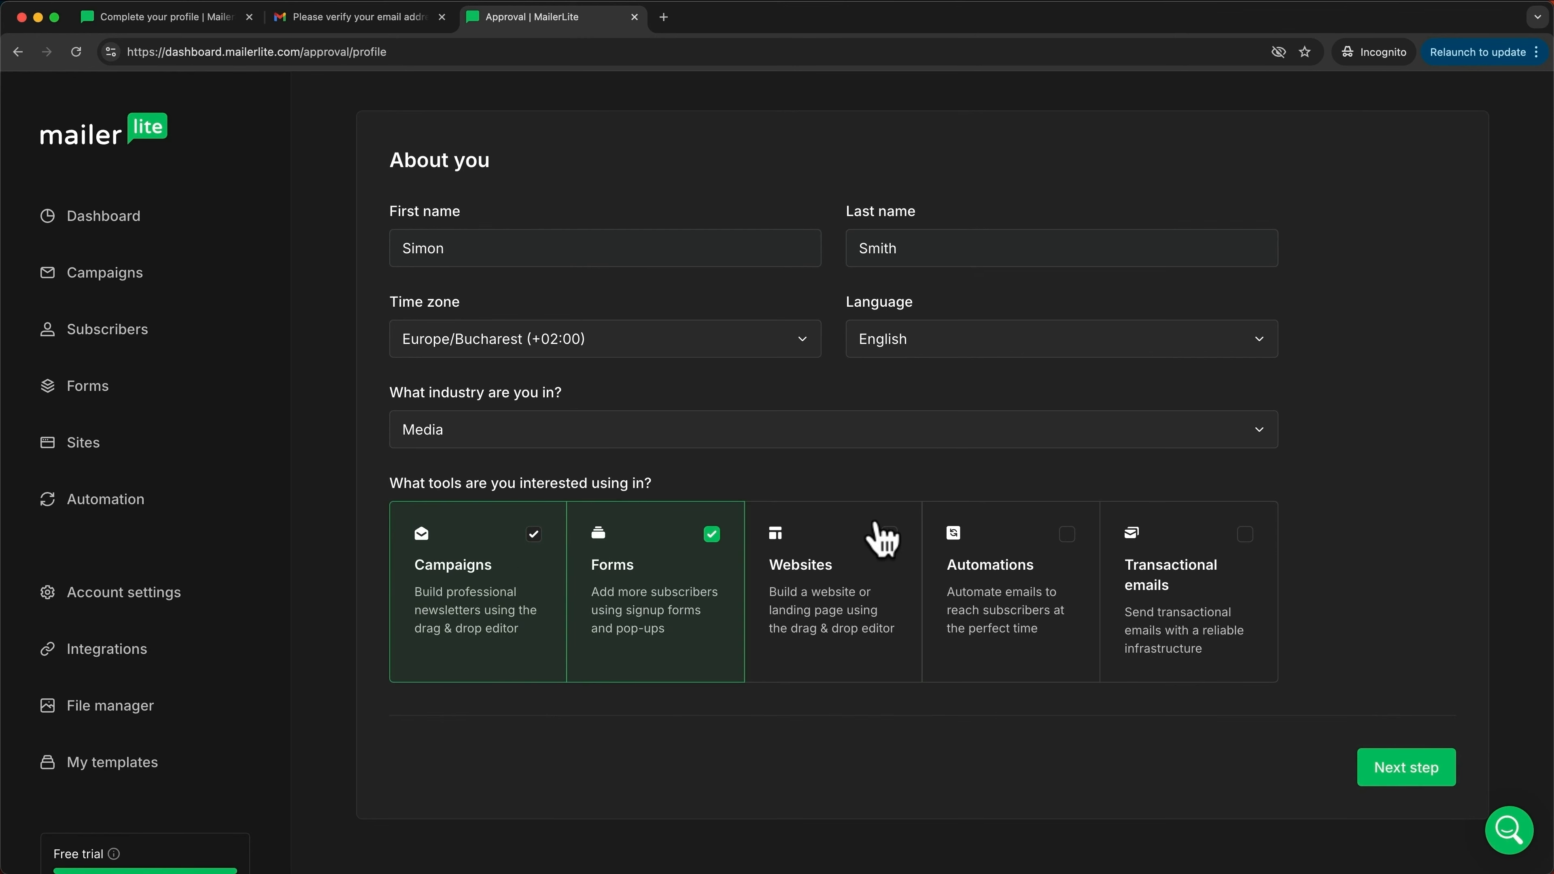
{"action": "left_click", "coordinate": [889, 537]}
{"action": "left_click", "coordinate": [1070, 538]}
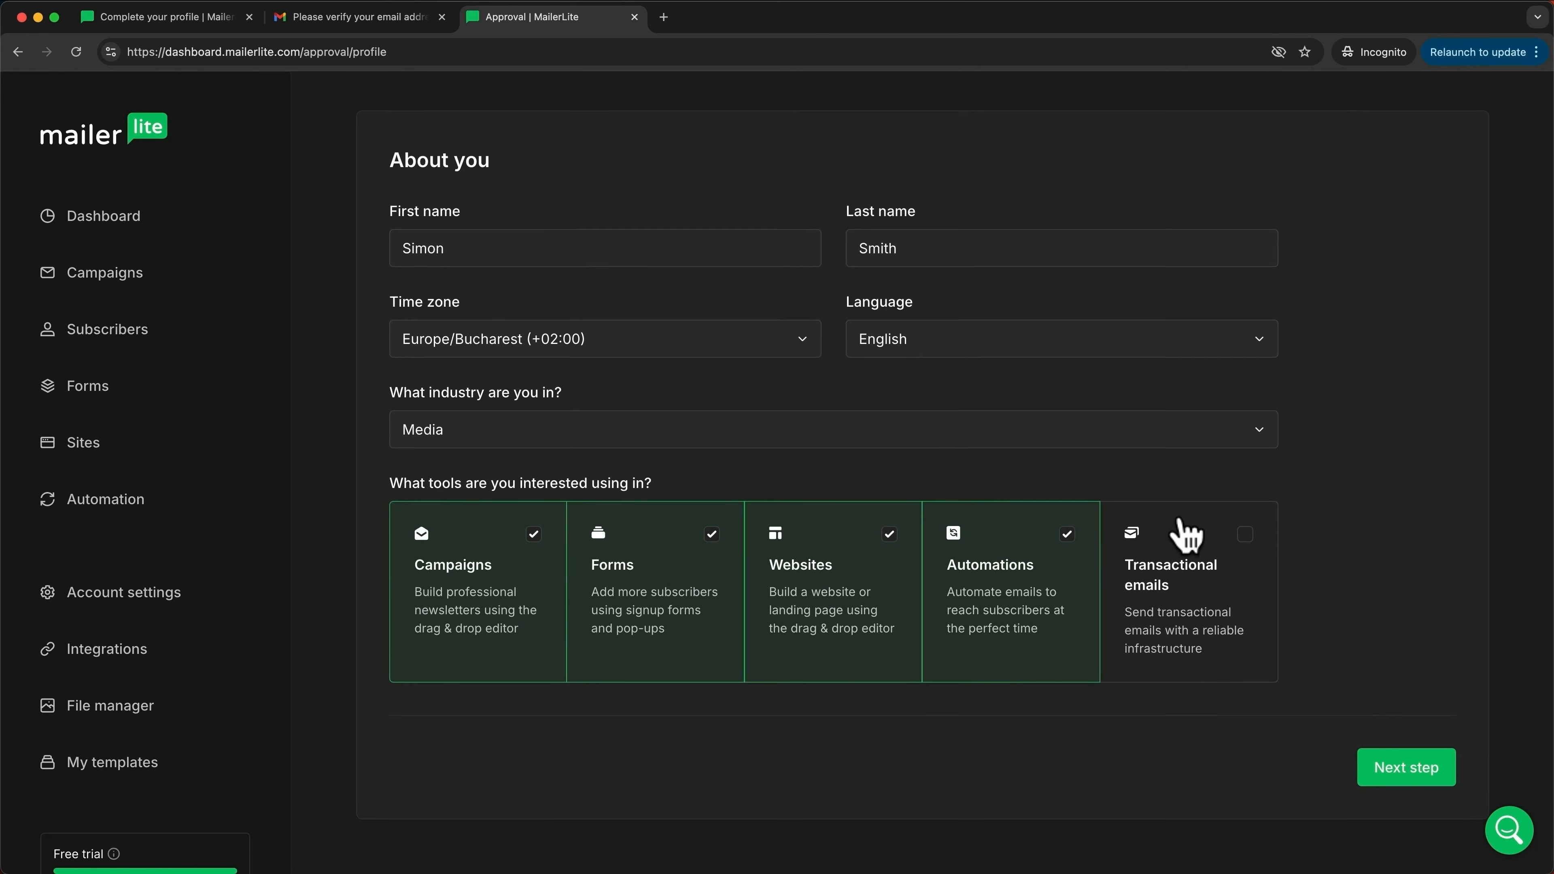
{"action": "left_click", "coordinate": [1243, 535]}
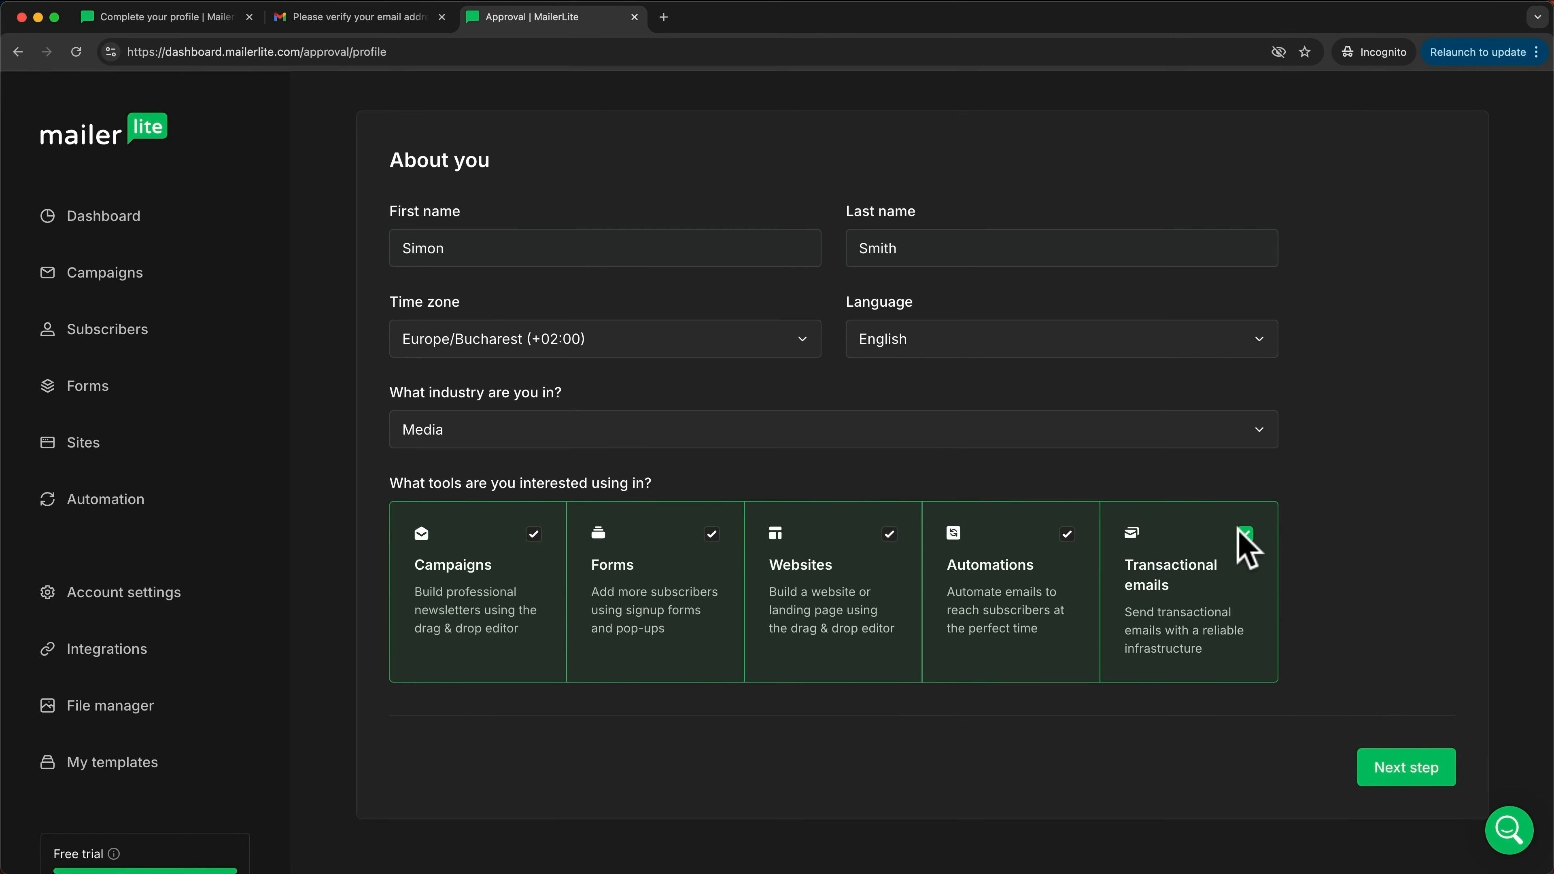
{"action": "left_click", "coordinate": [1398, 777]}
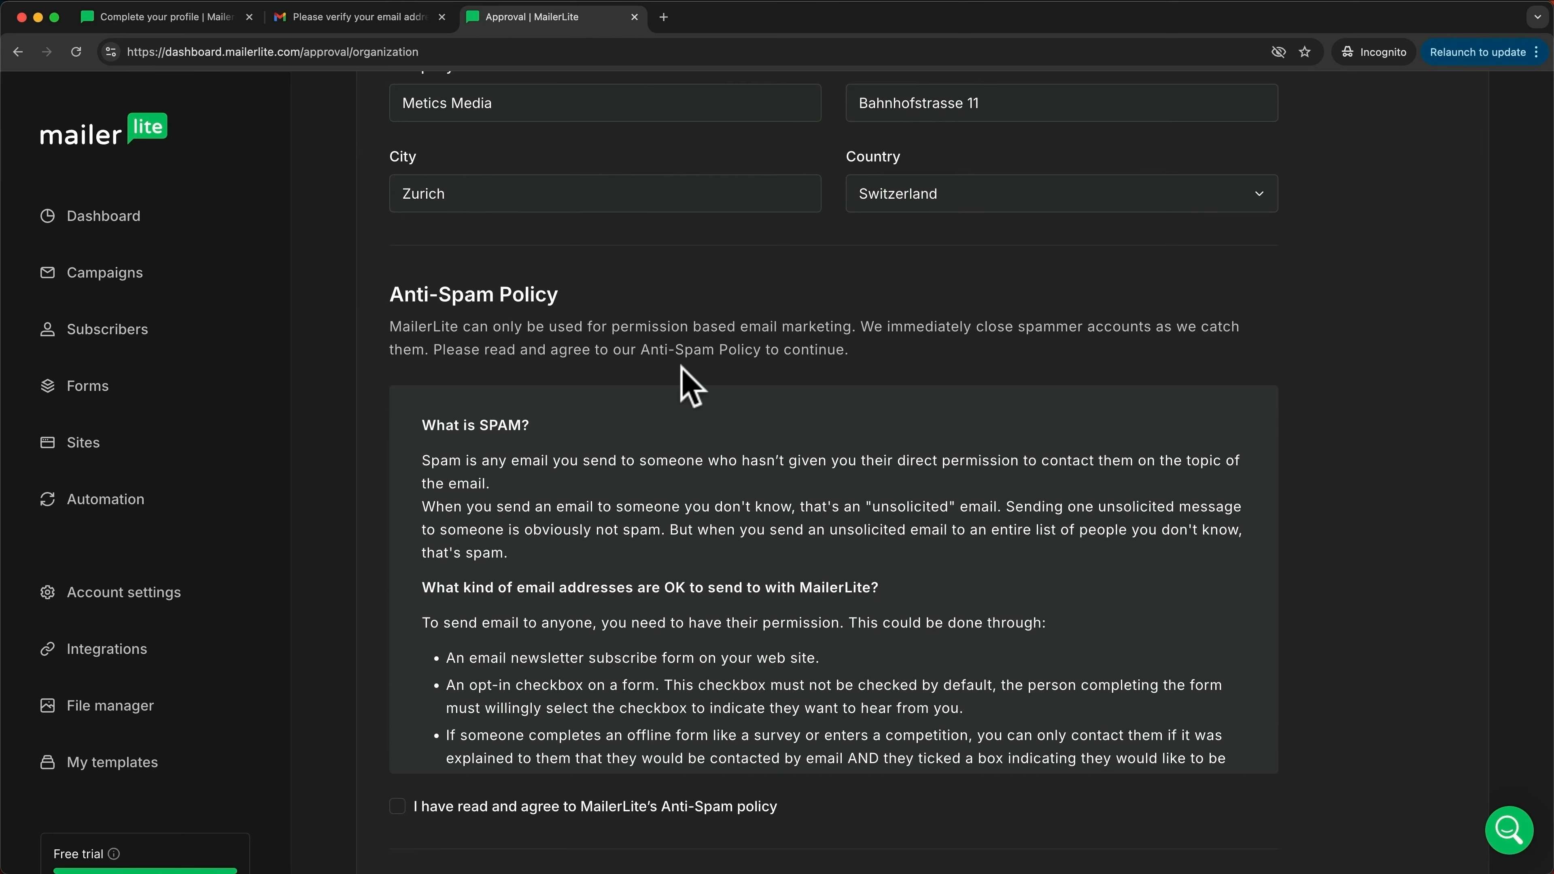
Review and agree to the Anti-Spam policy, leaving both product update emails unselected, and submit the organization profile
{"action": "scroll", "coordinate": [778, 490], "scroll_direction": "down", "scroll_amount": 5}
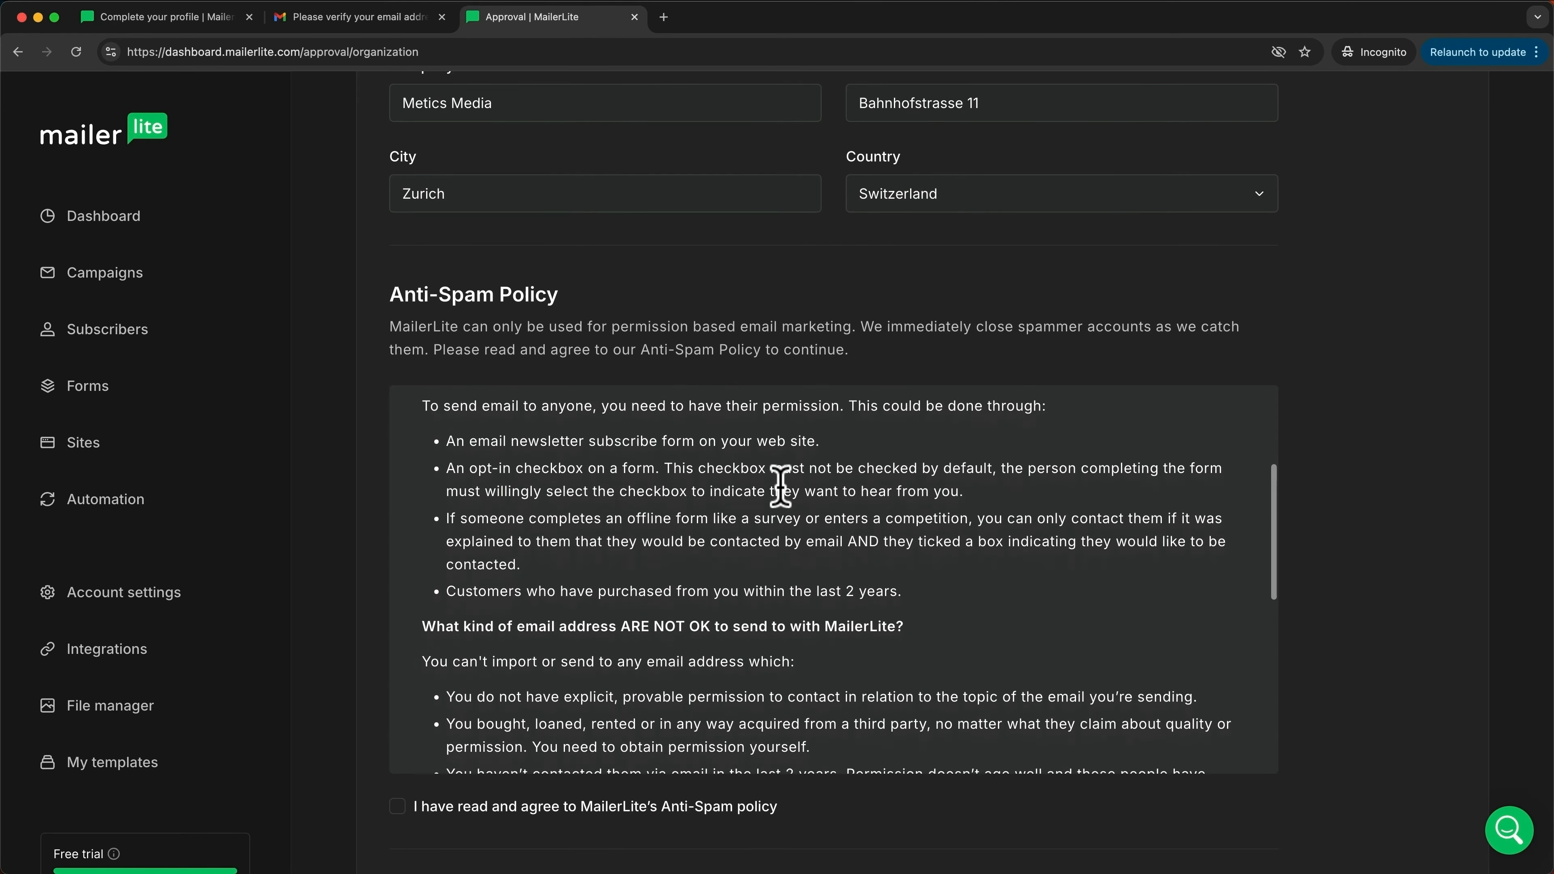
{"action": "scroll", "coordinate": [780, 487], "scroll_direction": "down", "scroll_amount": 1}
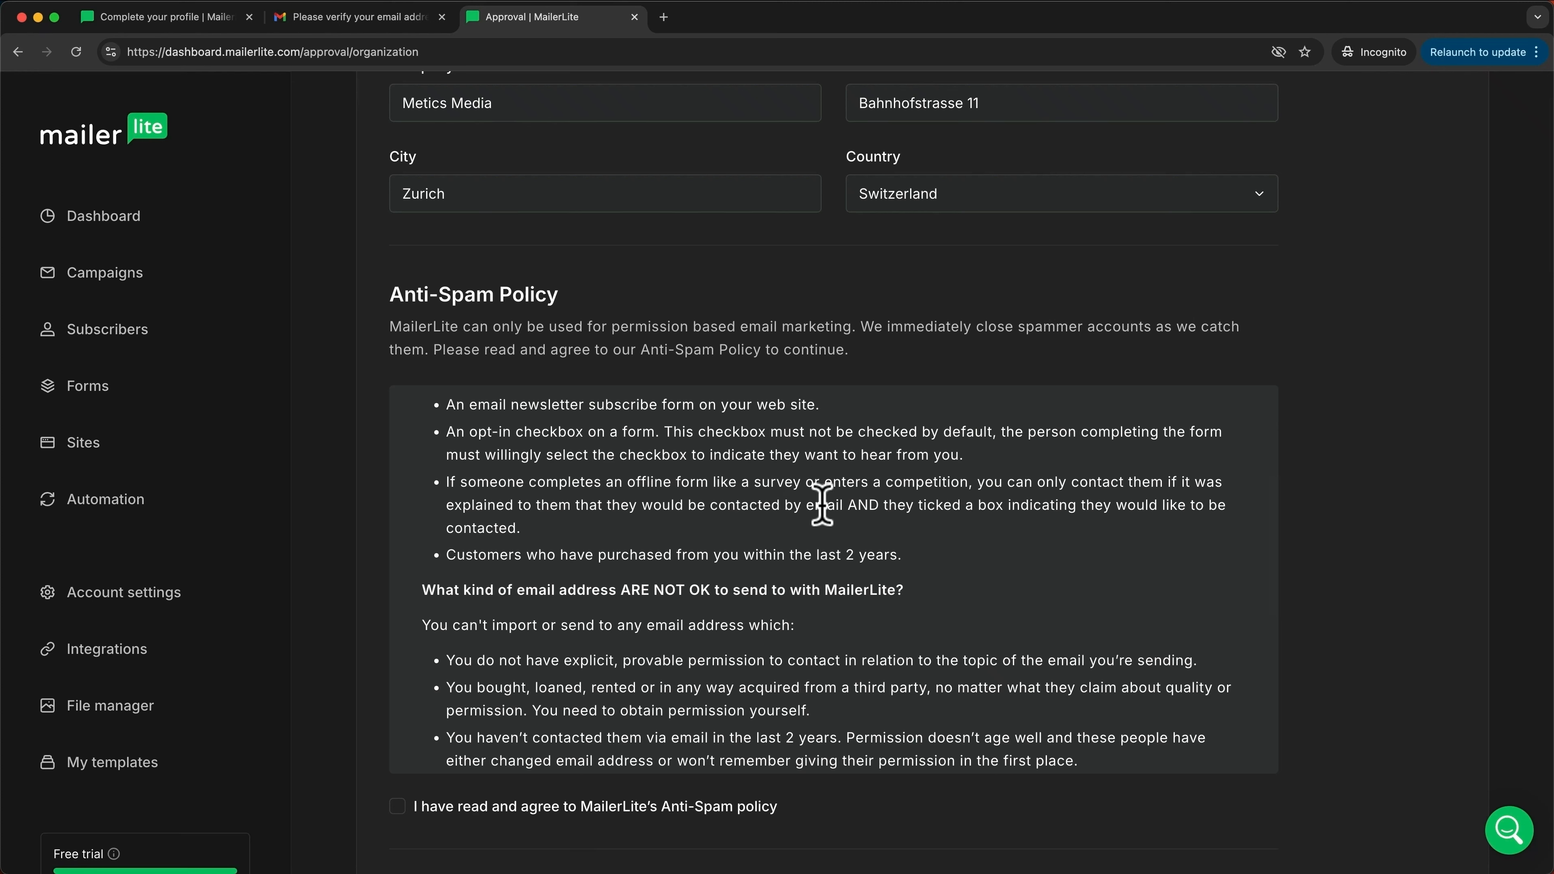
{"action": "left_click", "coordinate": [398, 808]}
{"action": "scroll", "coordinate": [410, 821], "scroll_direction": "down", "scroll_amount": 5}
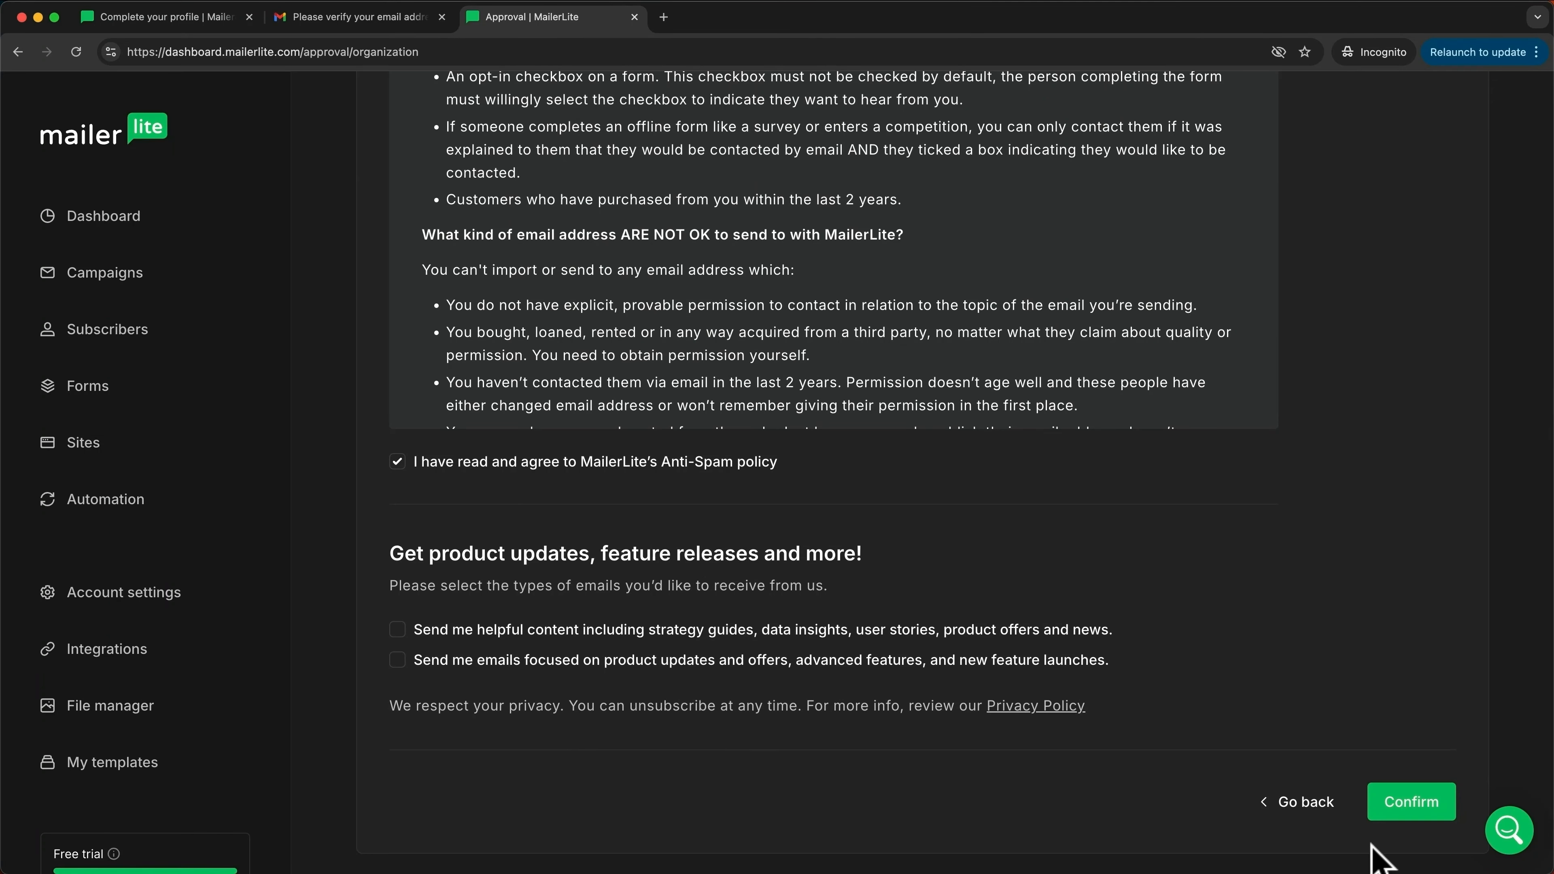
{"action": "left_click", "coordinate": [1392, 815]}
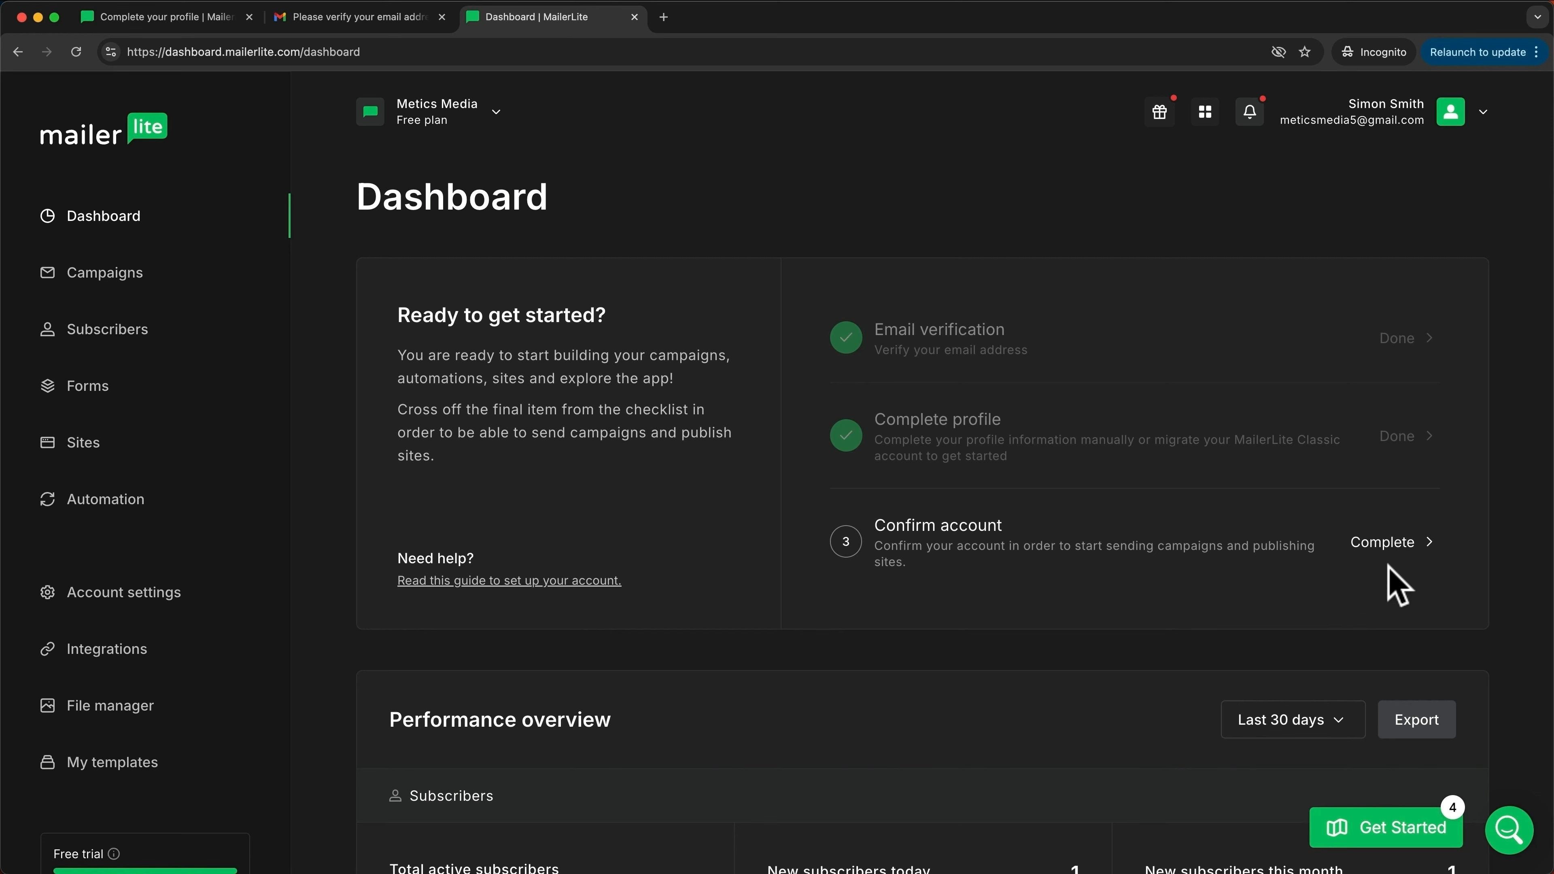
Start the account confirmation form, declaring an existing list of < 1 000 subscribers collected by opt-in via online or offline forms
{"action": "left_click", "coordinate": [1384, 543]}
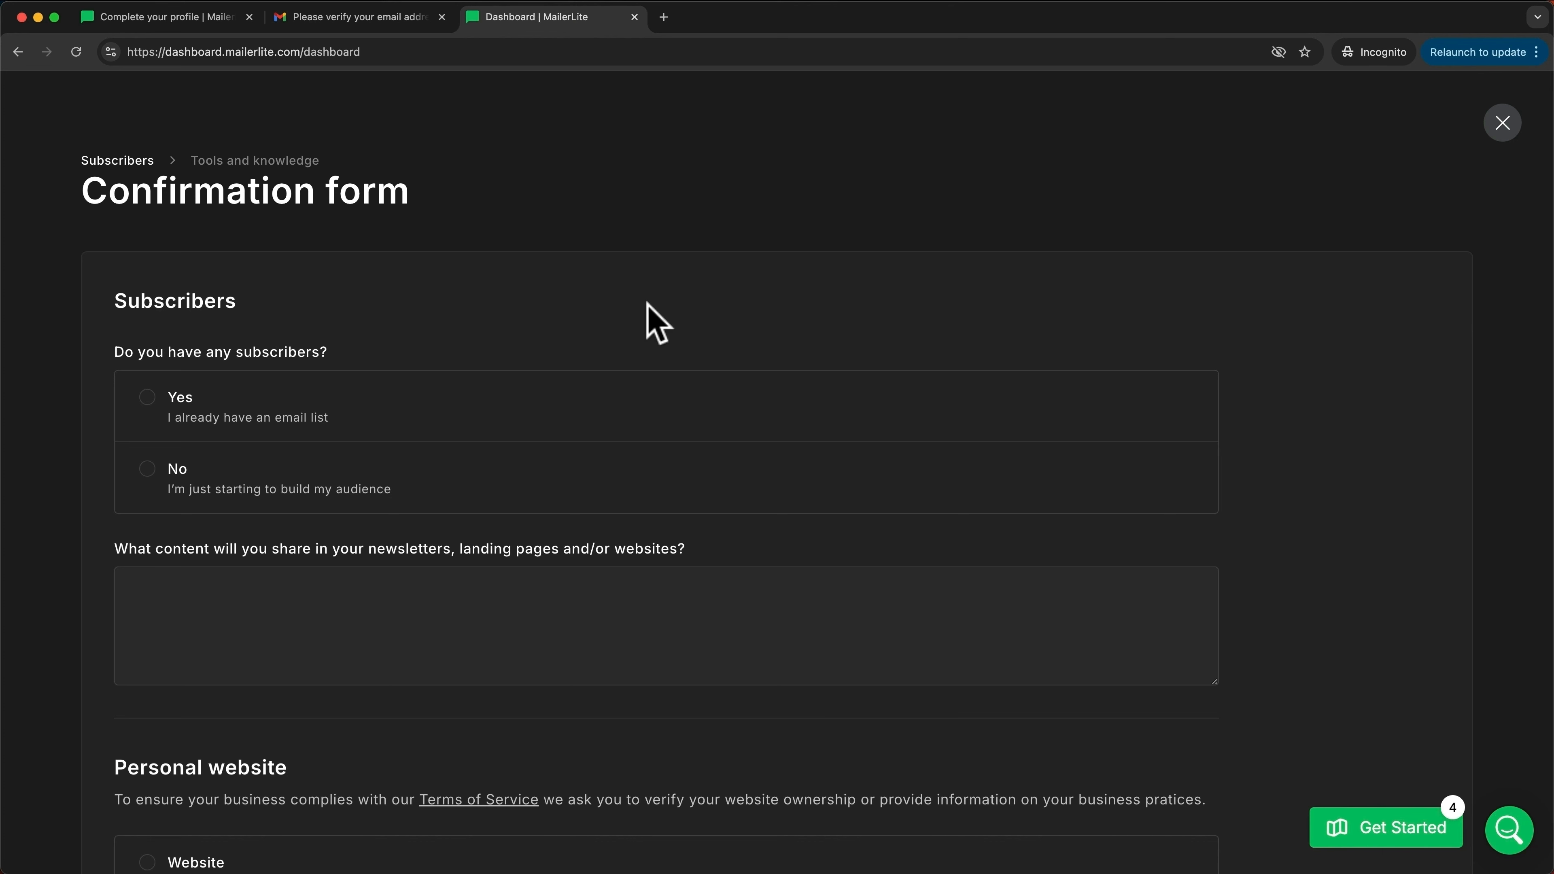
{"action": "left_click", "coordinate": [153, 418]}
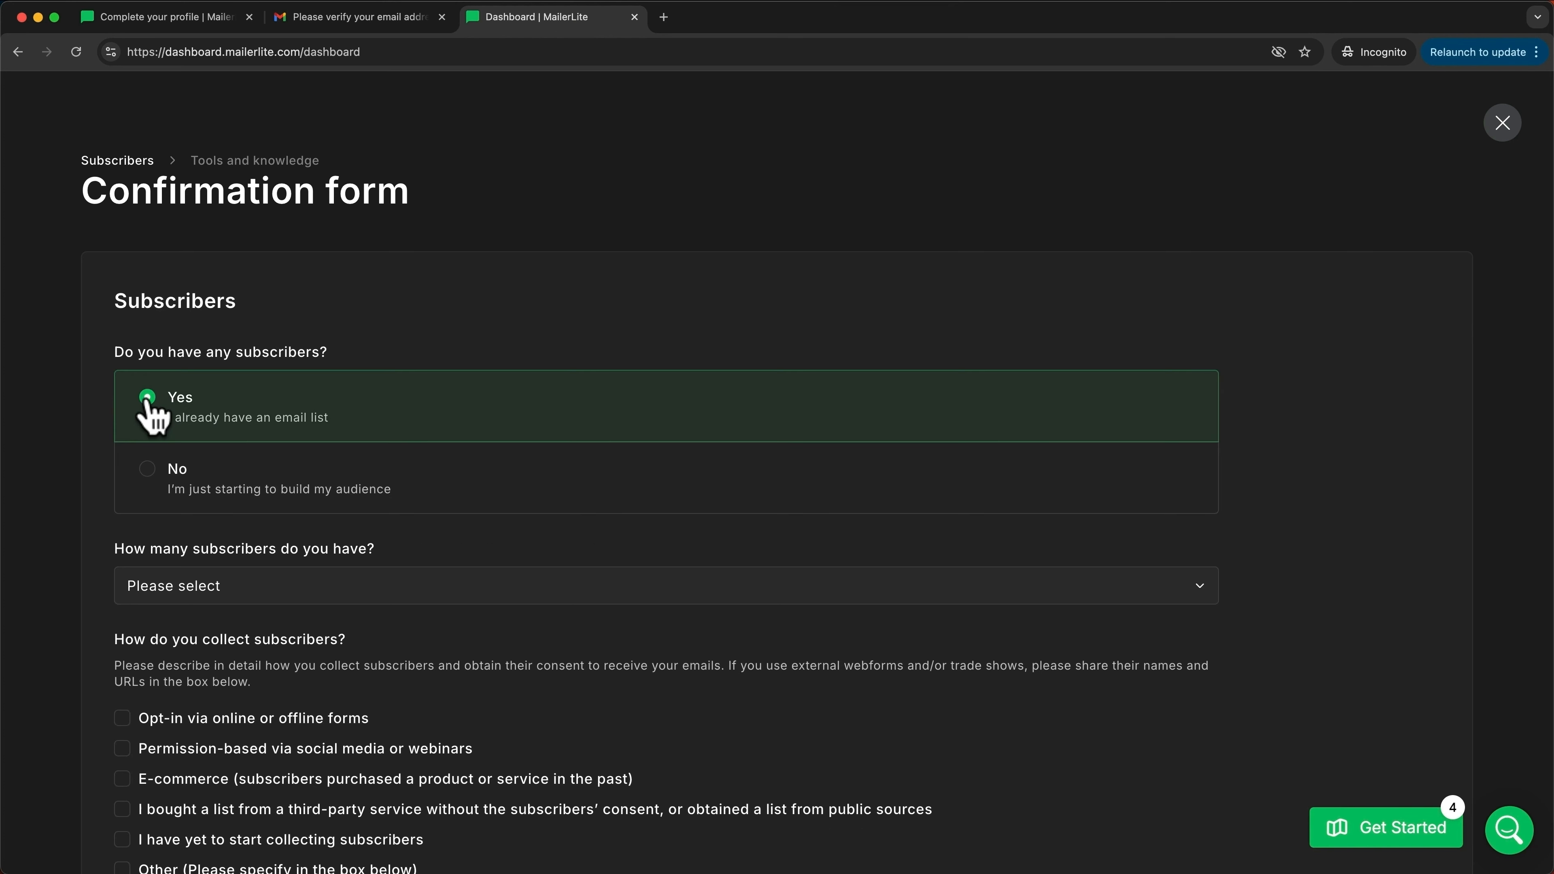
{"action": "left_click", "coordinate": [297, 586]}
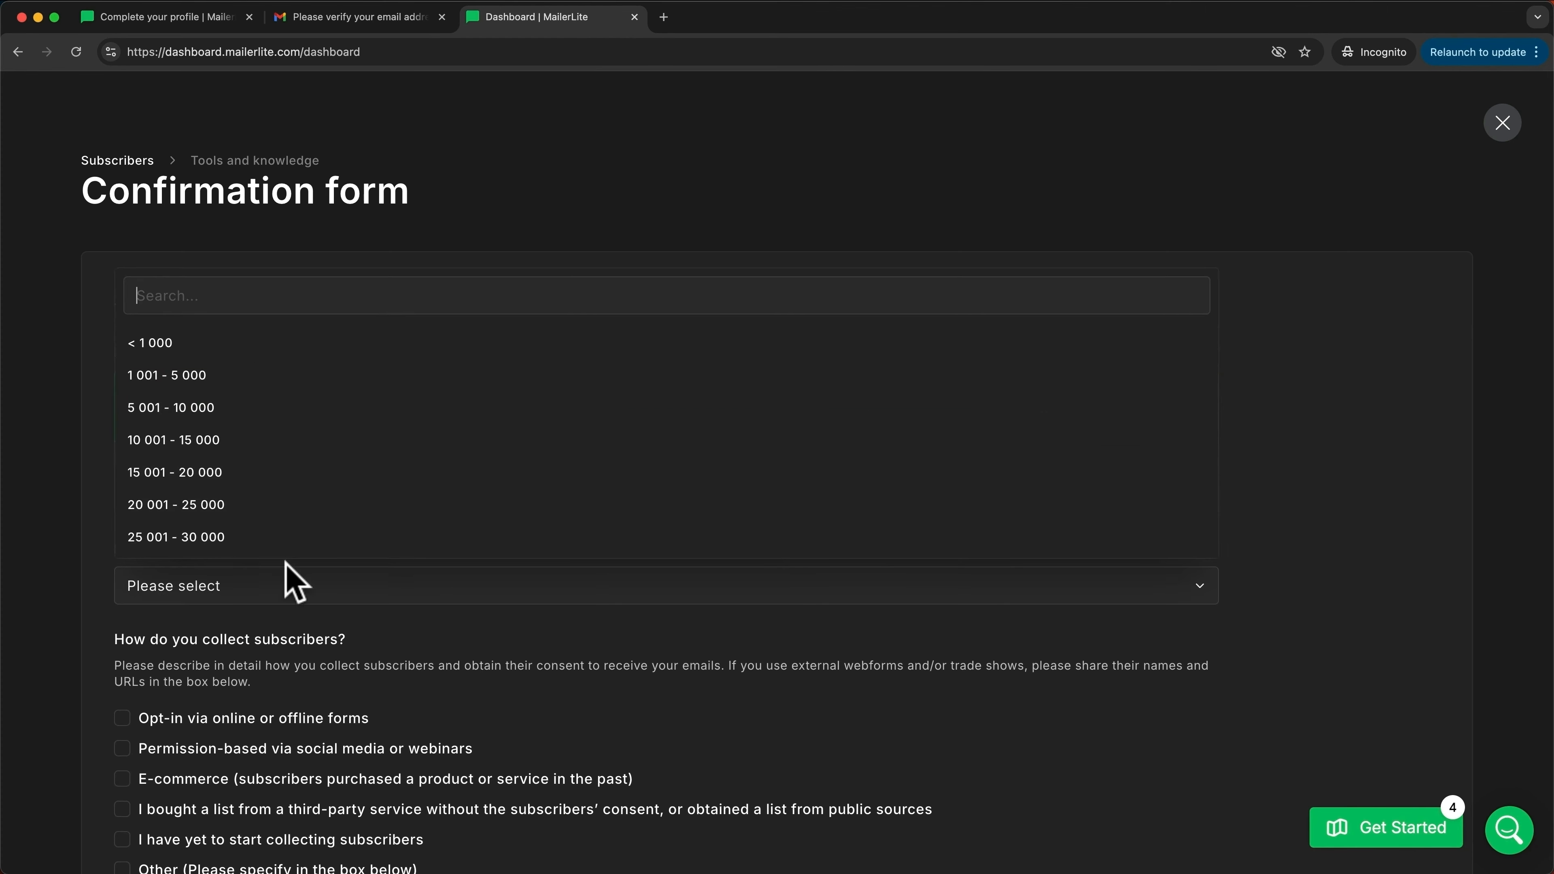
{"action": "left_click", "coordinate": [205, 346]}
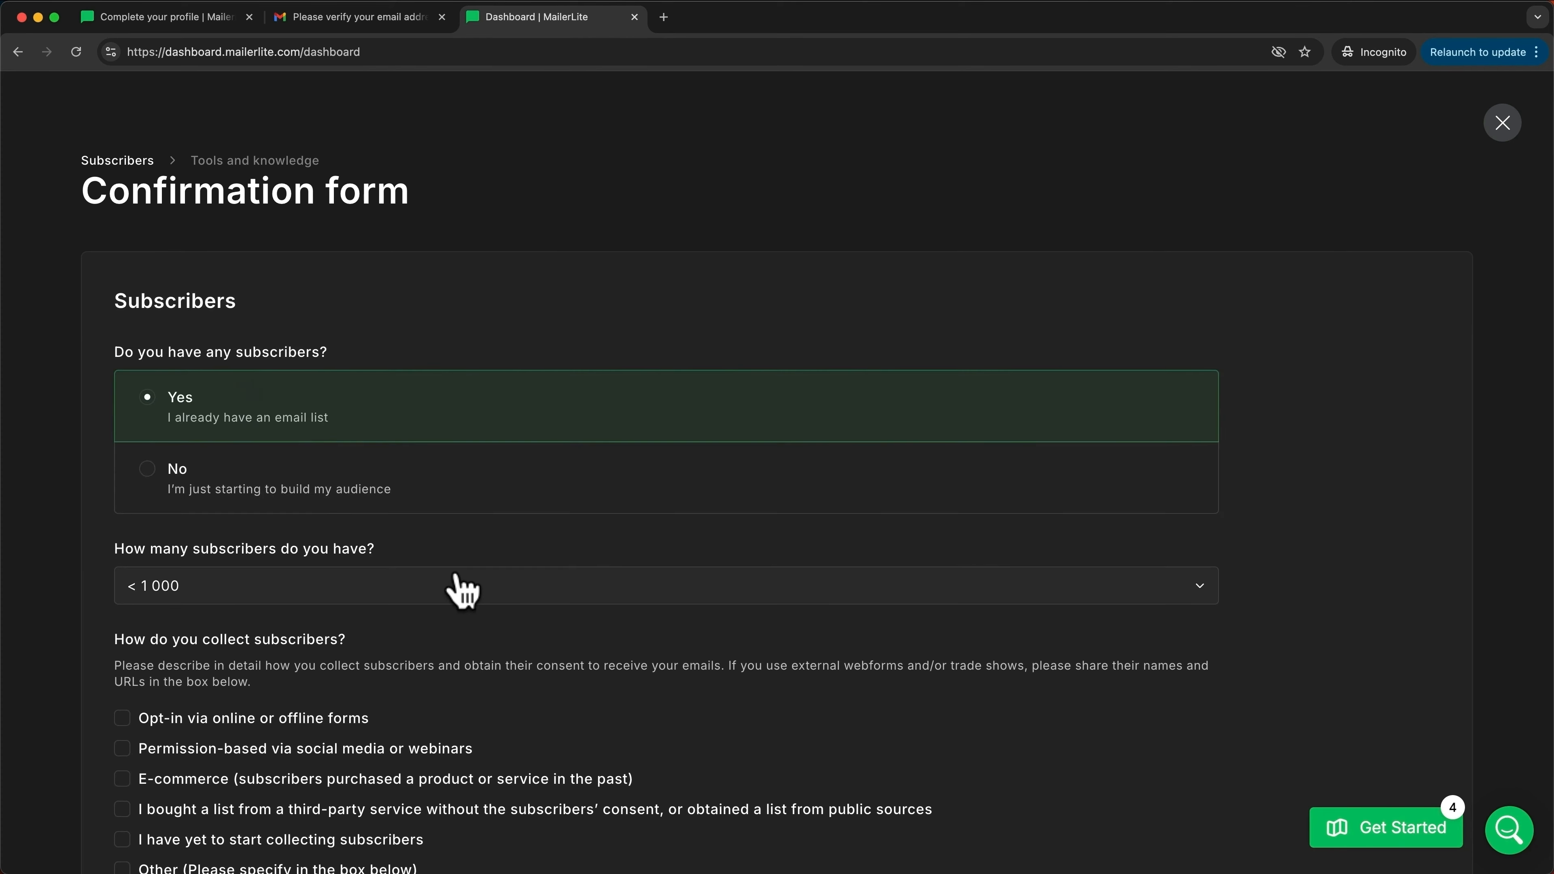
{"action": "scroll", "coordinate": [465, 591], "scroll_direction": "down", "scroll_amount": 1}
{"action": "scroll", "coordinate": [463, 588], "scroll_direction": "down", "scroll_amount": 3}
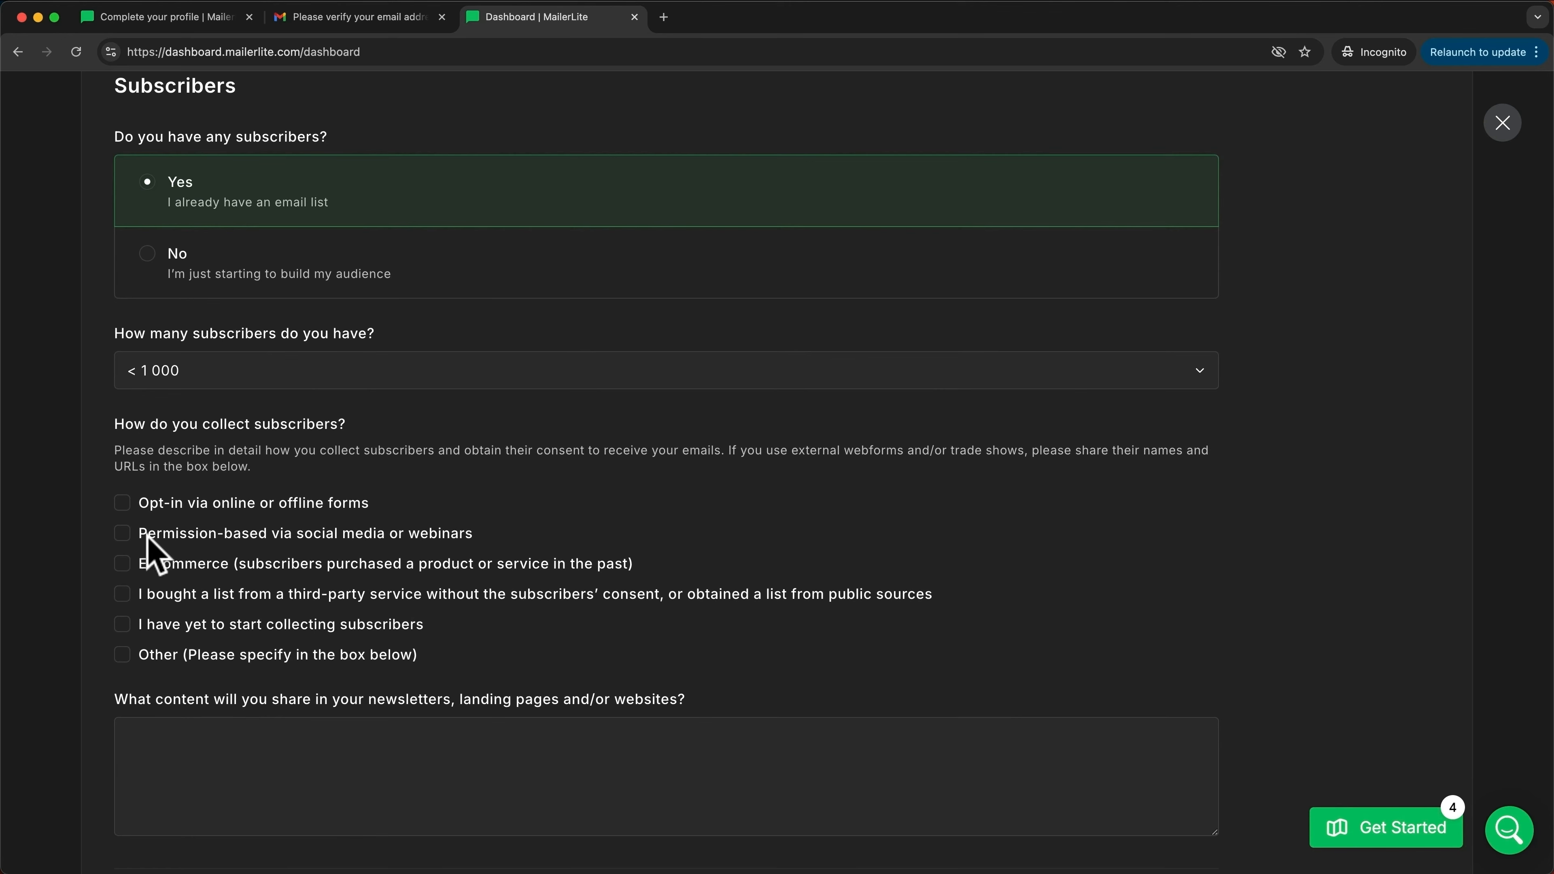
{"action": "left_click", "coordinate": [122, 503]}
Describe the content to share as "We will be sending out weekly tips about the latest online marketing trends."
{"action": "scroll", "coordinate": [513, 636], "scroll_direction": "down", "scroll_amount": 2}
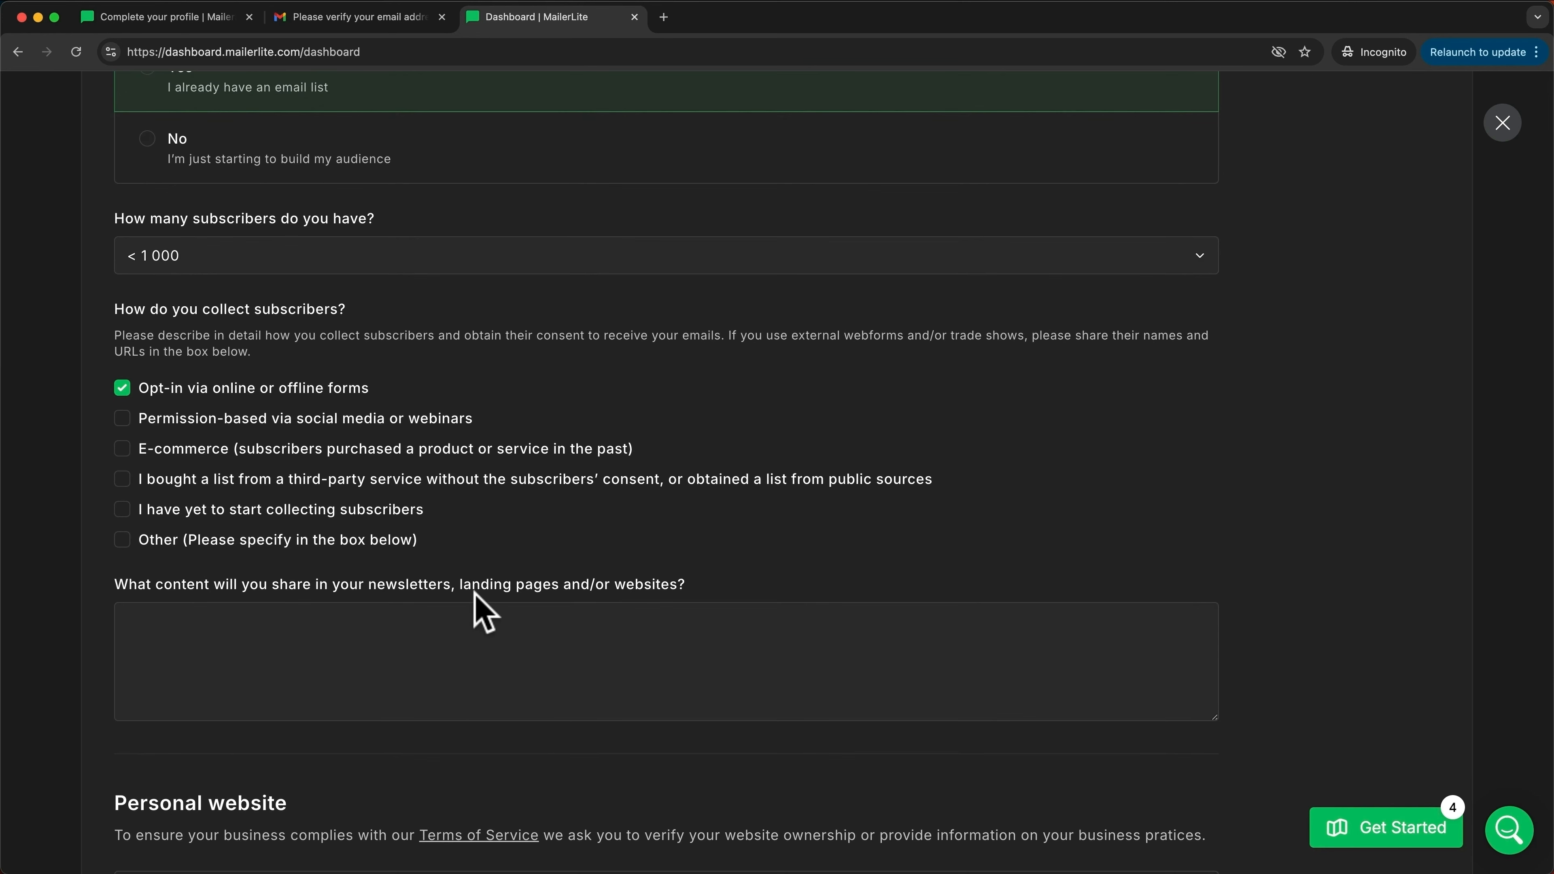
{"action": "left_click", "coordinate": [312, 630]}
{"action": "type", "text": "We will be sending out weekly tips about the latest online marketing trends."}
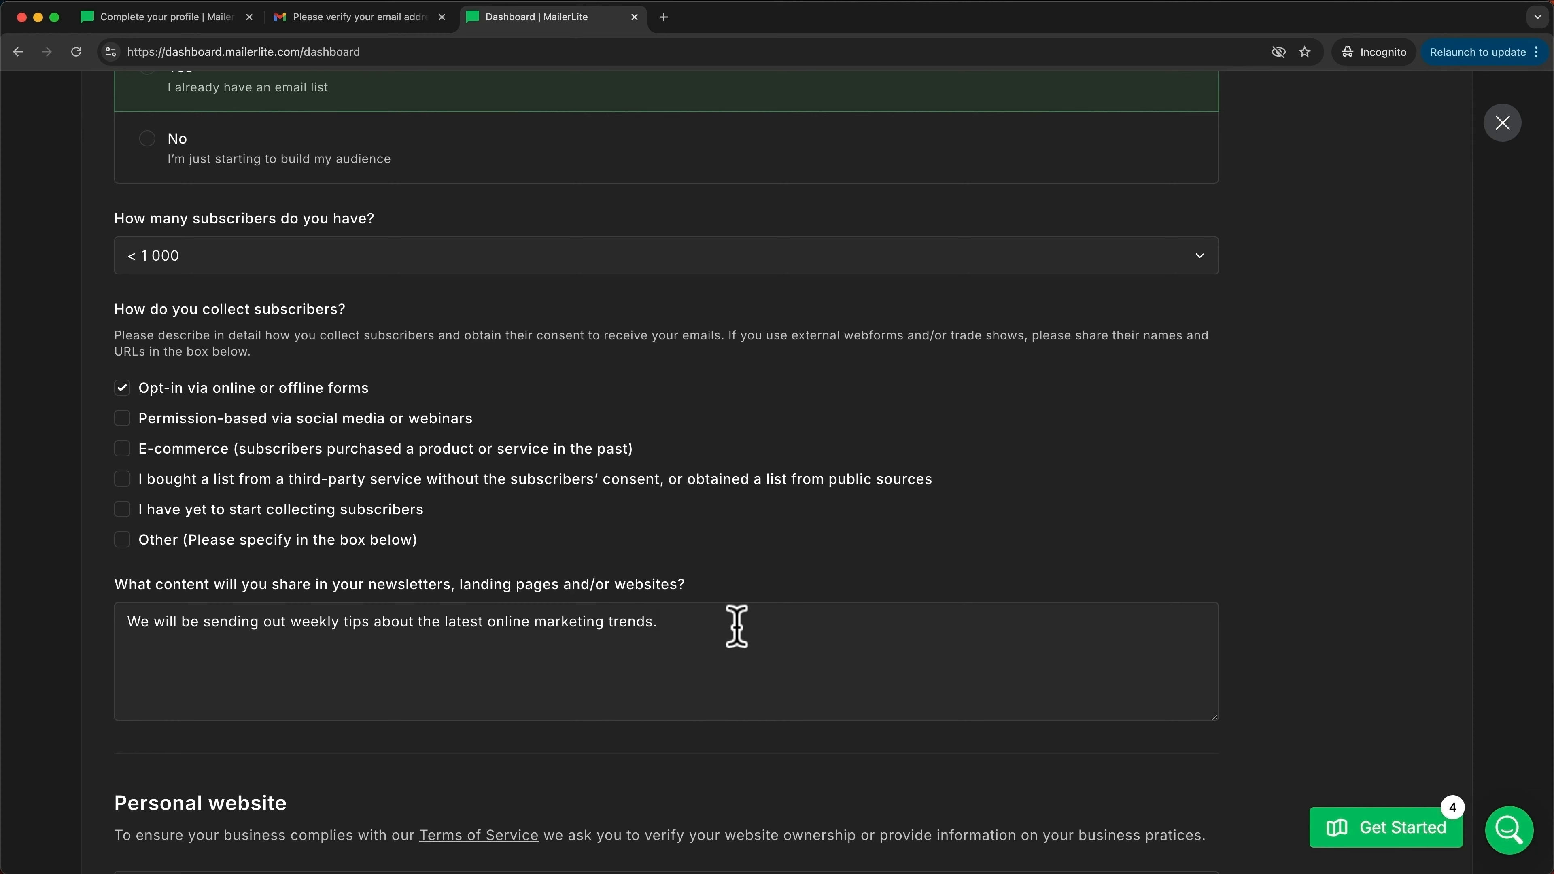
{"action": "scroll", "coordinate": [759, 626], "scroll_direction": "down", "scroll_amount": 5}
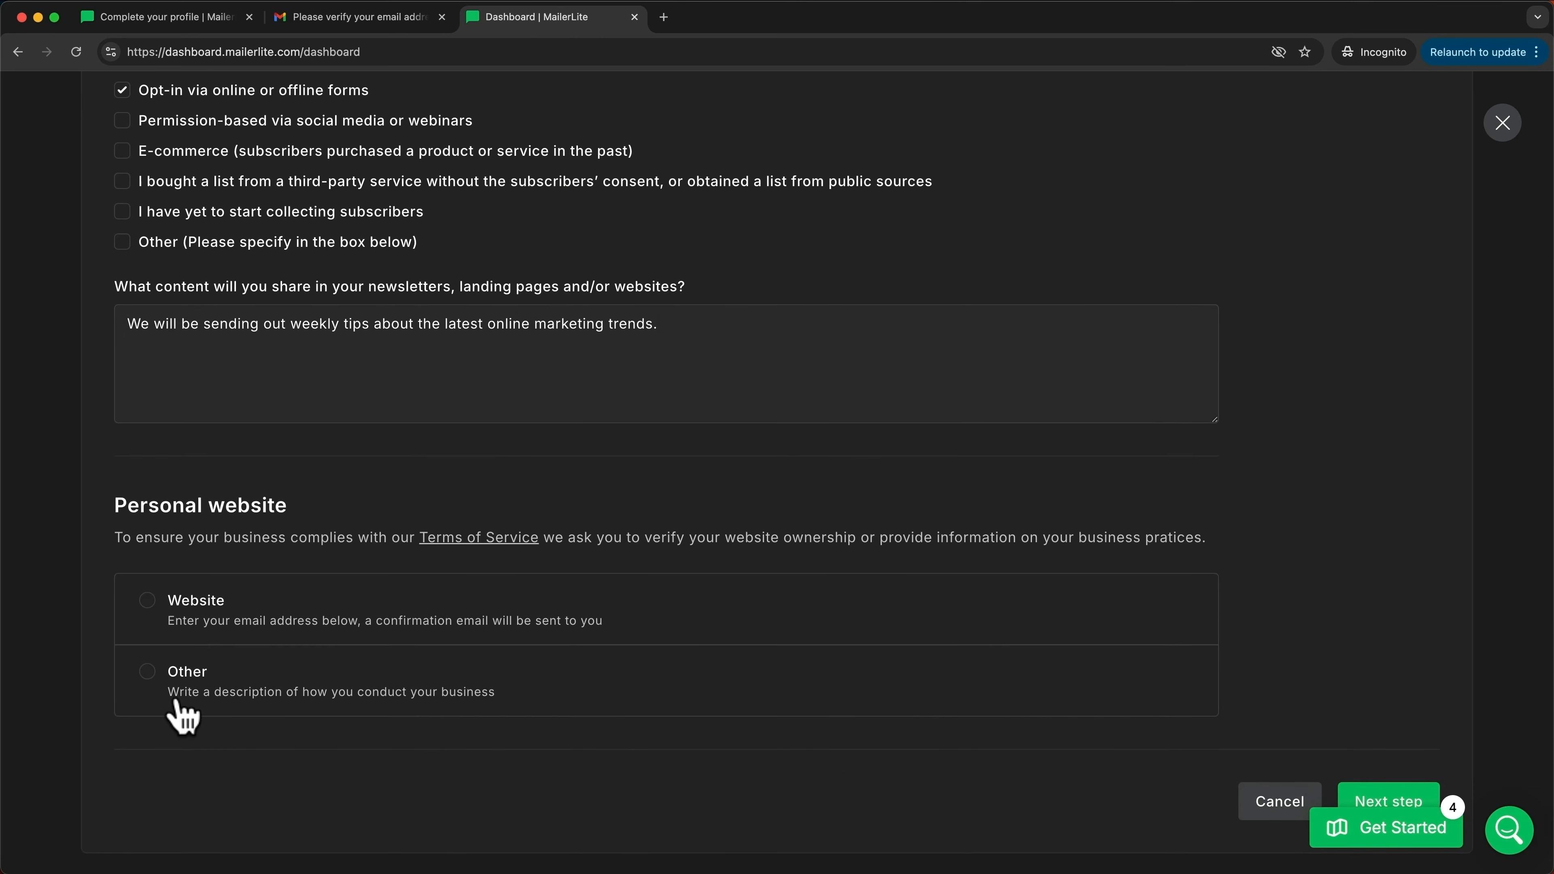
{"action": "left_click", "coordinate": [146, 671]}
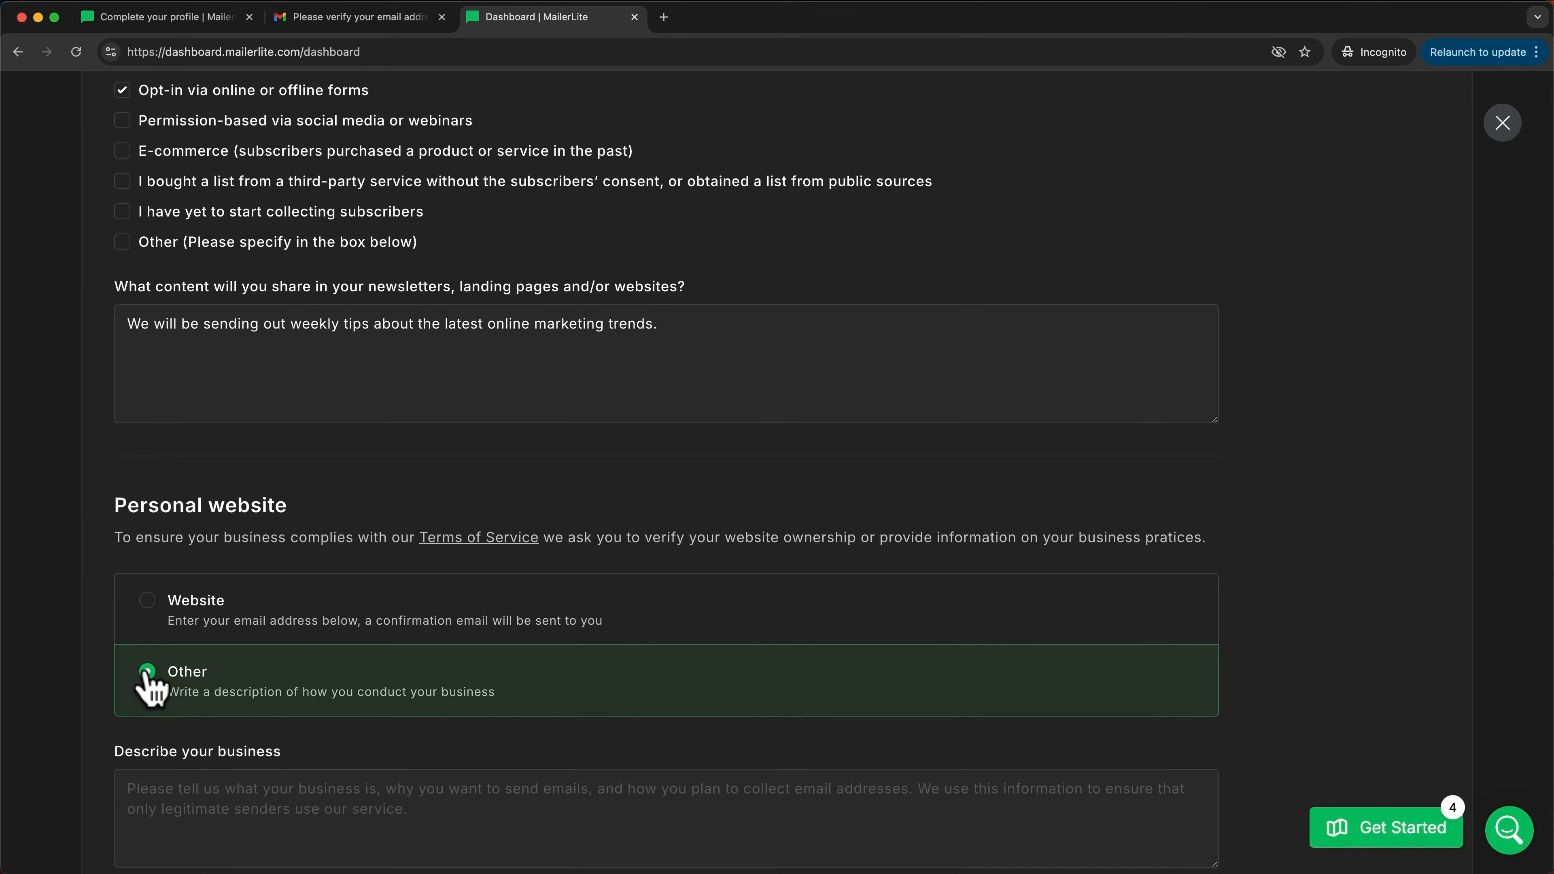
{"action": "scroll", "coordinate": [418, 668], "scroll_direction": "down", "scroll_amount": 1}
{"action": "scroll", "coordinate": [426, 681], "scroll_direction": "down", "scroll_amount": 2}
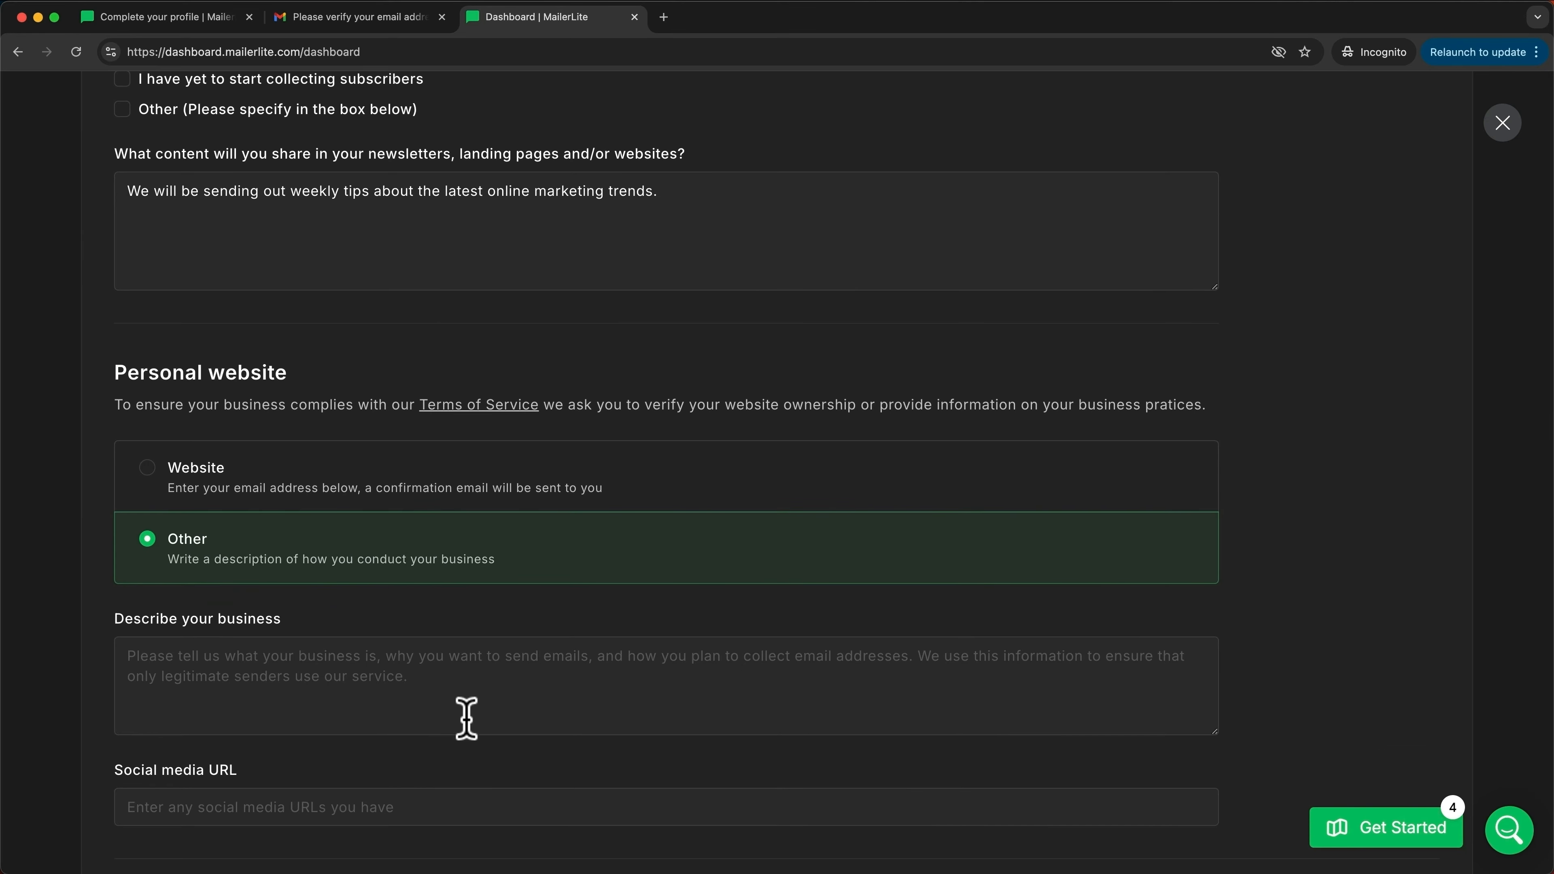
{"action": "left_click", "coordinate": [234, 807]}
{"action": "type", "text": "https://youtube.com/meticsmedia"}
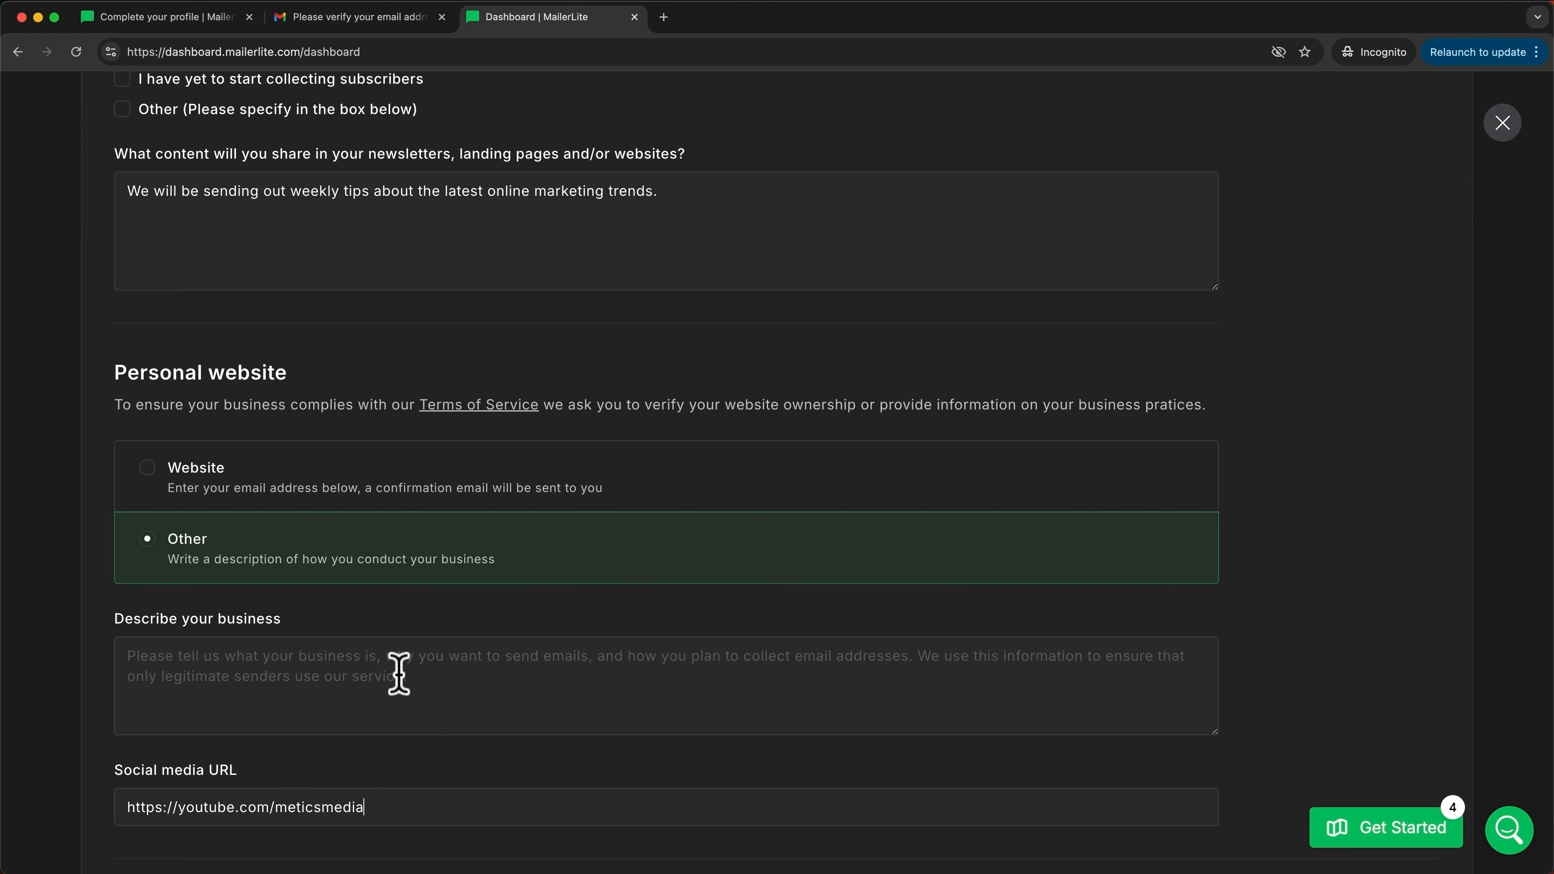
Describe the business as "We run a youtube channel where we post in-depth guides on how to use the best online marketing tools." and submit the confirmation form
{"action": "left_click", "coordinate": [198, 663]}
{"action": "type", "text": "We run a youtube channel where we post in-depth guides on how to use the best online marketing tools."}
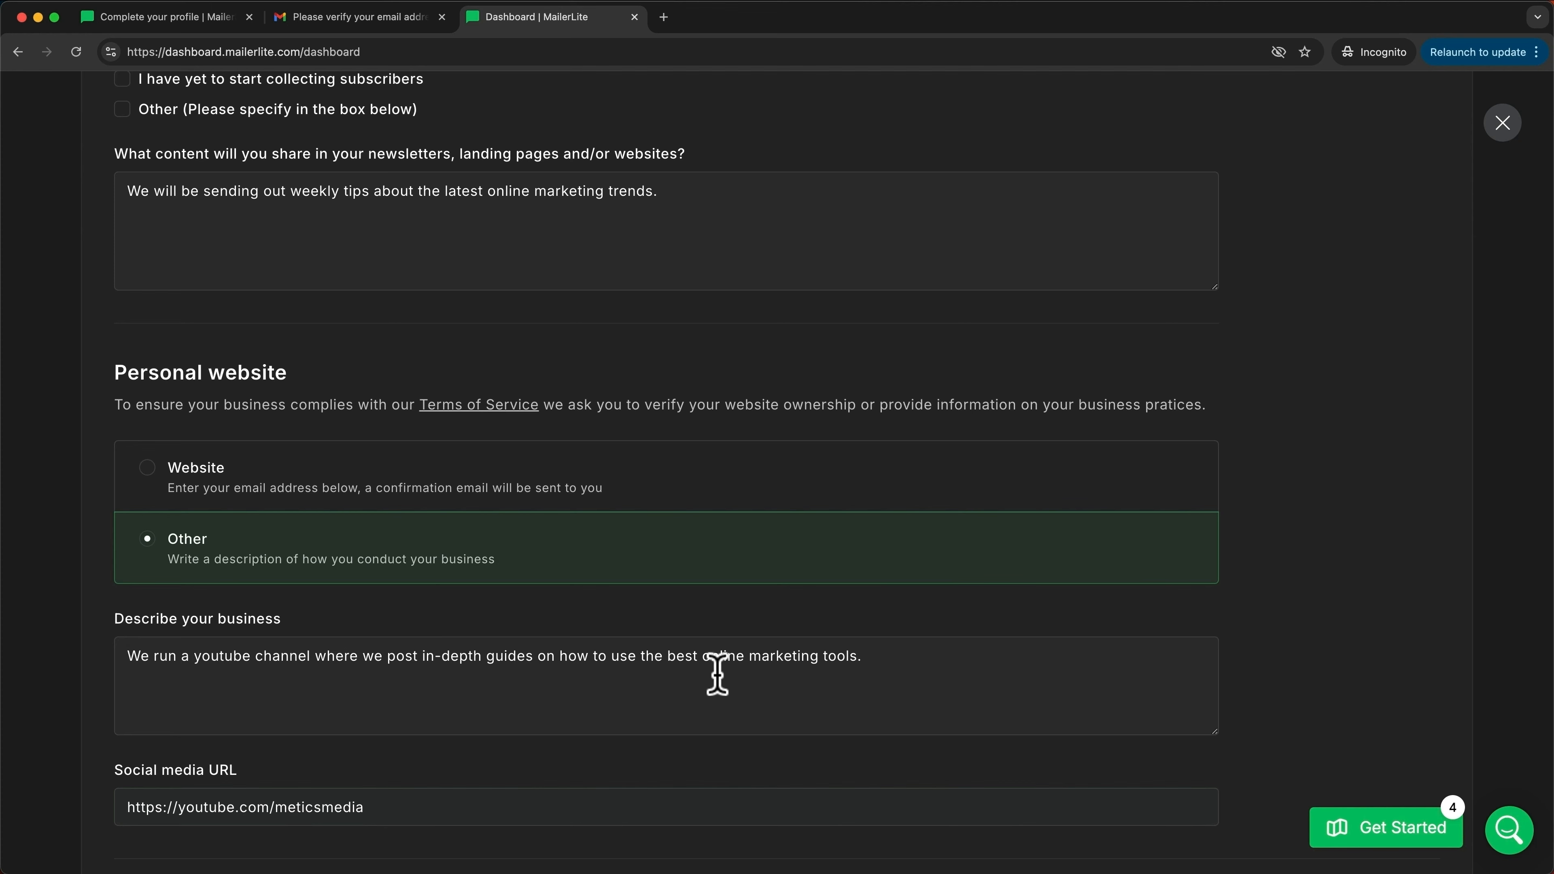
{"action": "scroll", "coordinate": [882, 671], "scroll_direction": "down", "scroll_amount": 3}
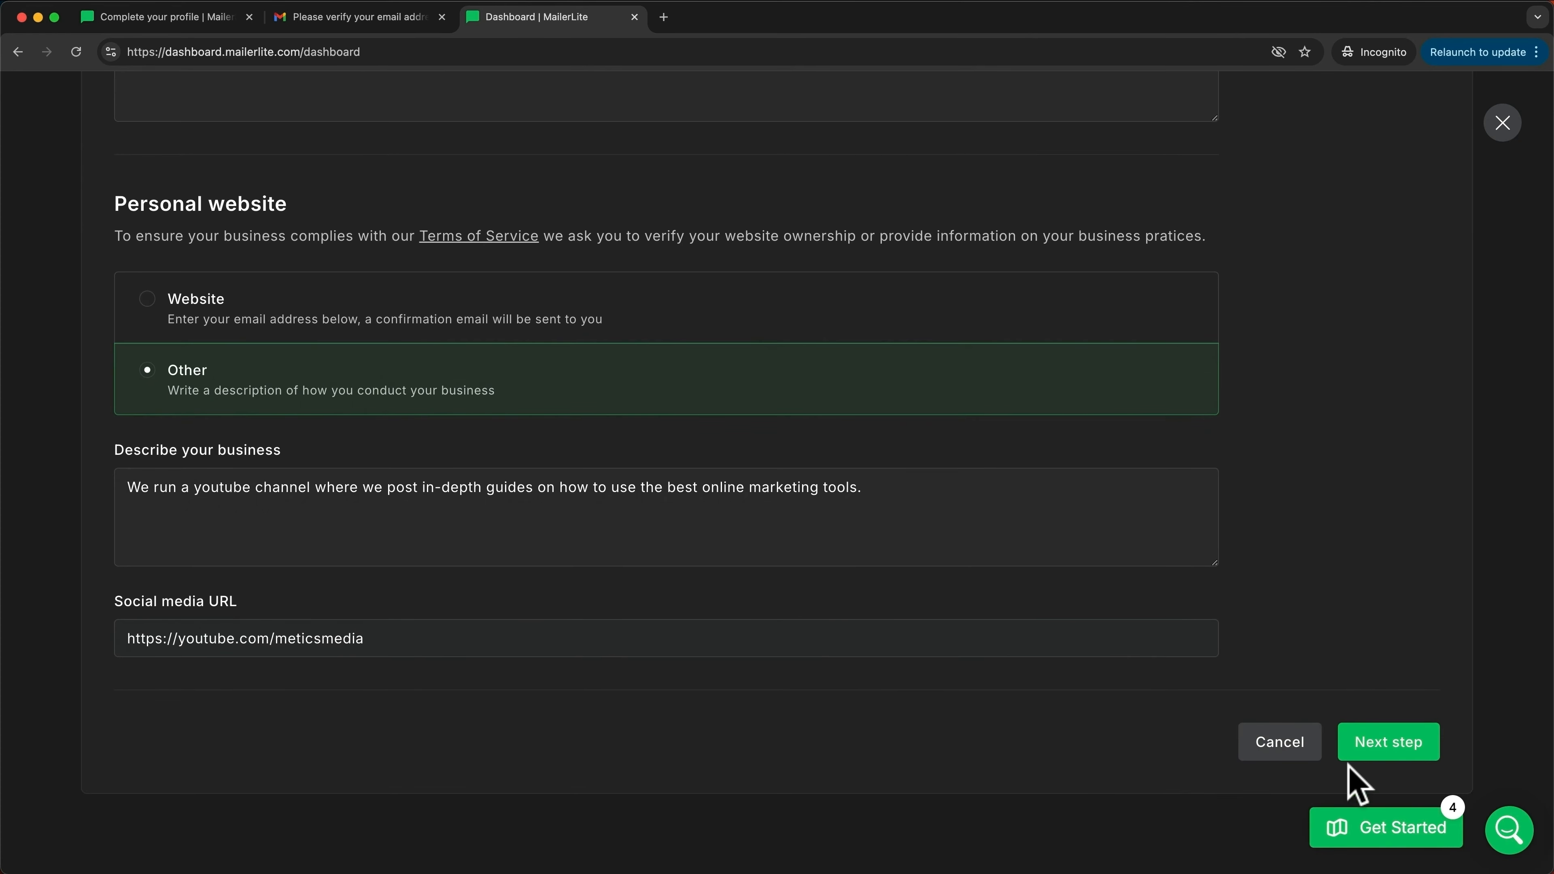
{"action": "left_click", "coordinate": [1363, 748]}
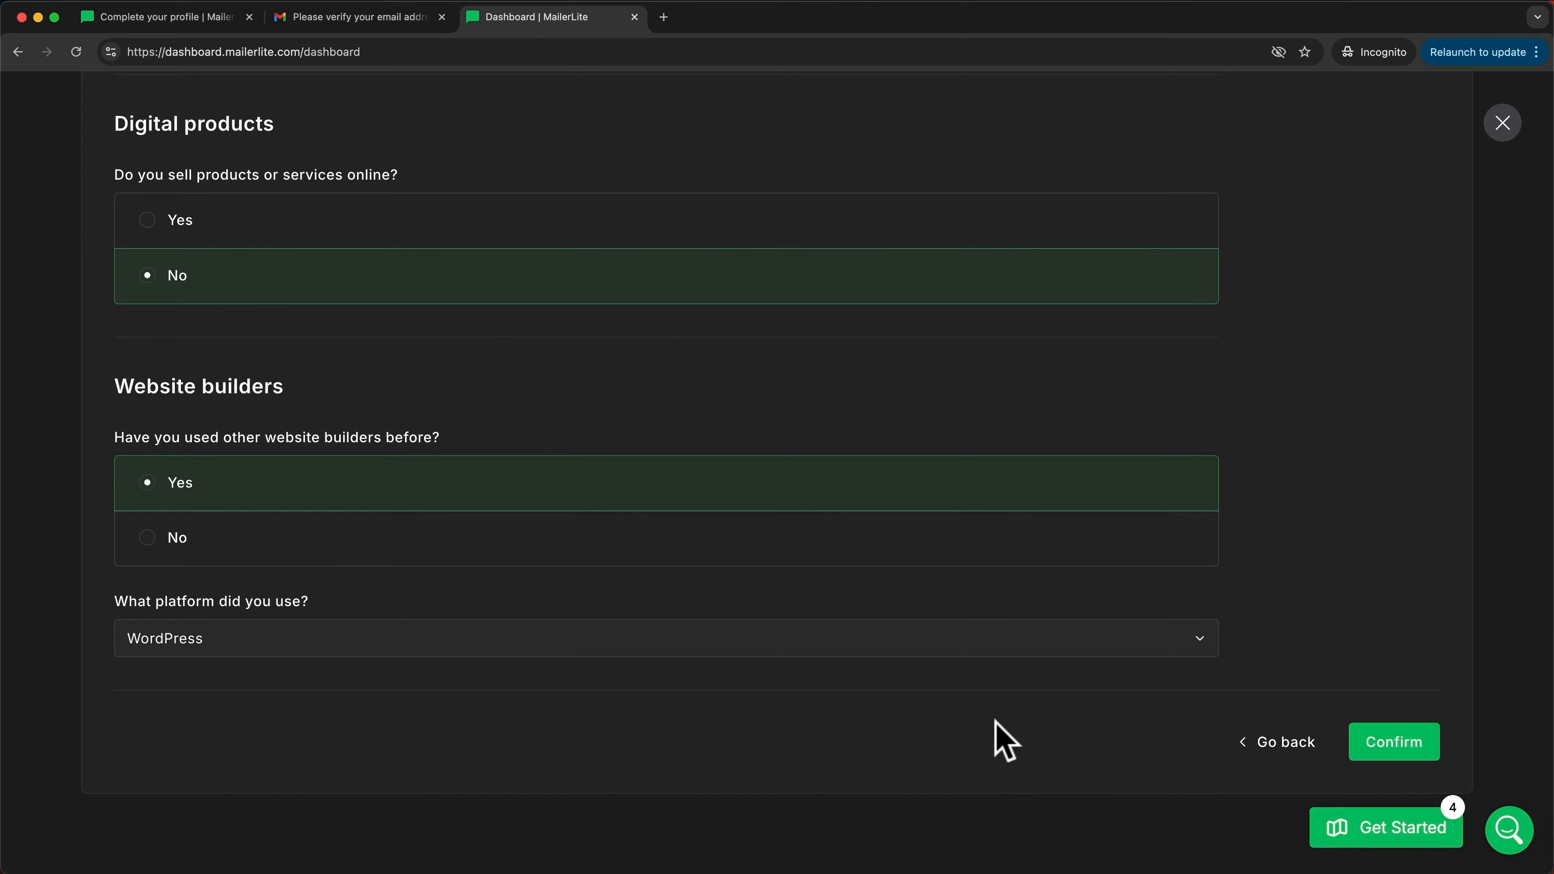
{"action": "left_click", "coordinate": [1378, 758]}
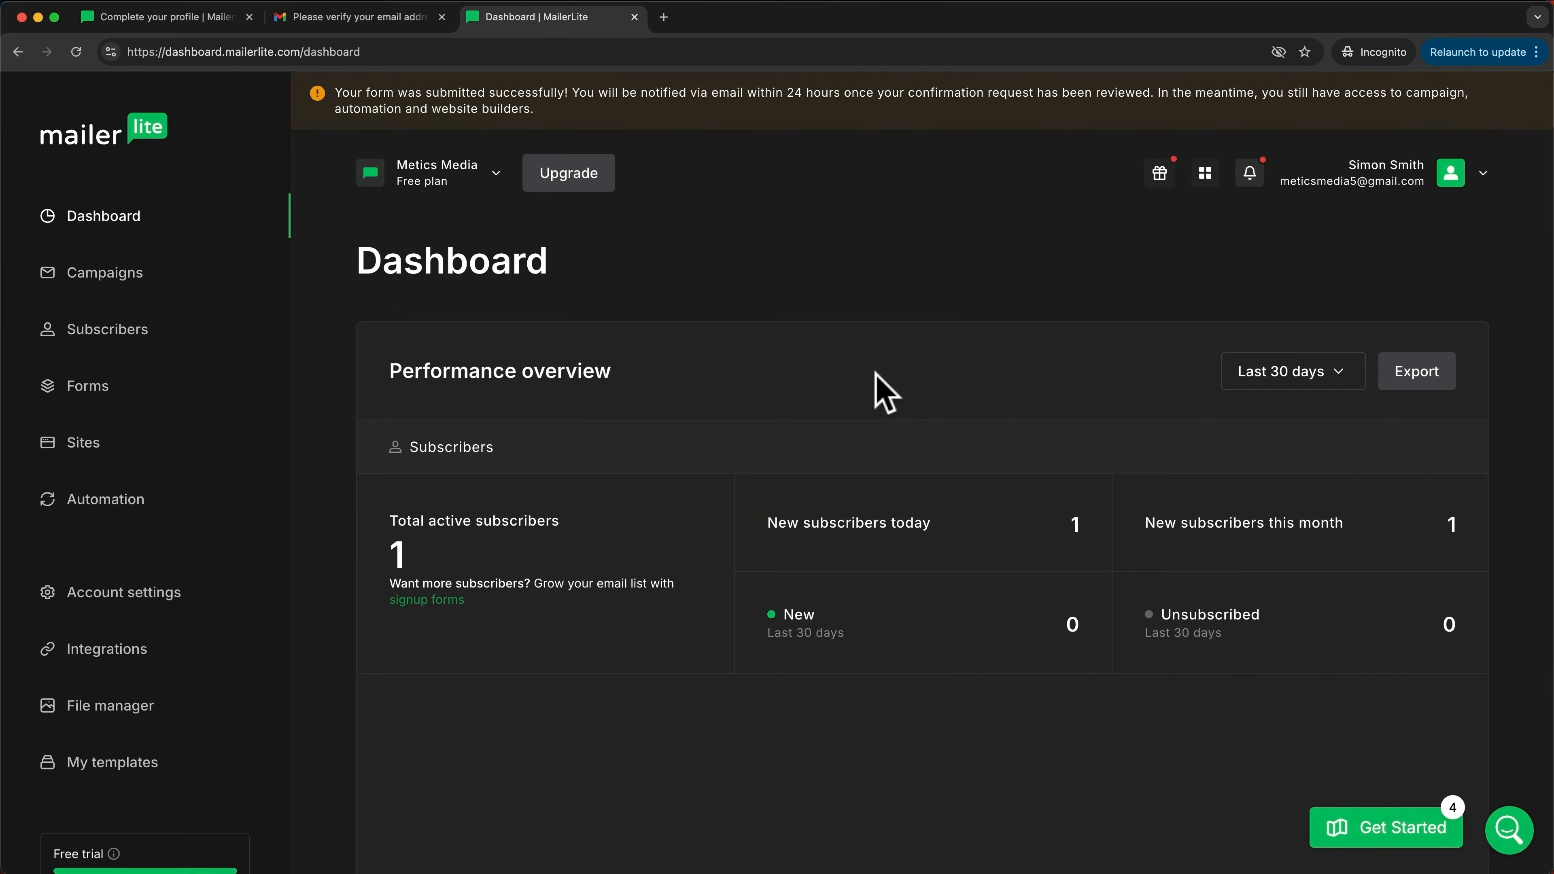